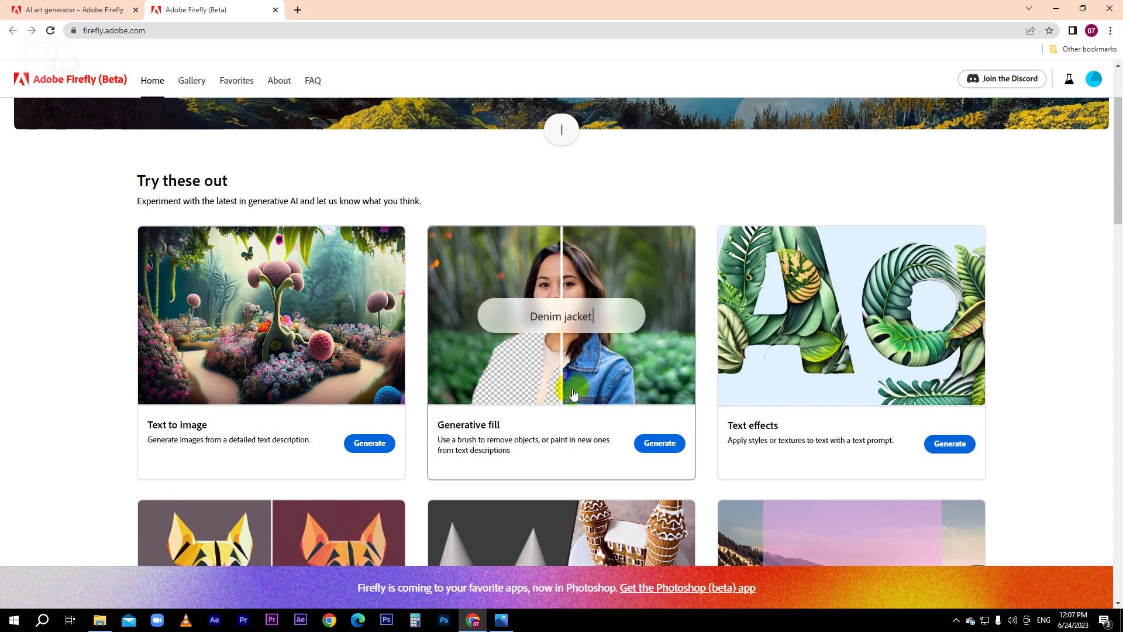
Open the Generative fill feature and look through its sample images
{"action": "left_click", "coordinate": [646, 444]}
{"action": "scroll", "coordinate": [646, 445], "scroll_direction": "down", "scroll_amount": 4}
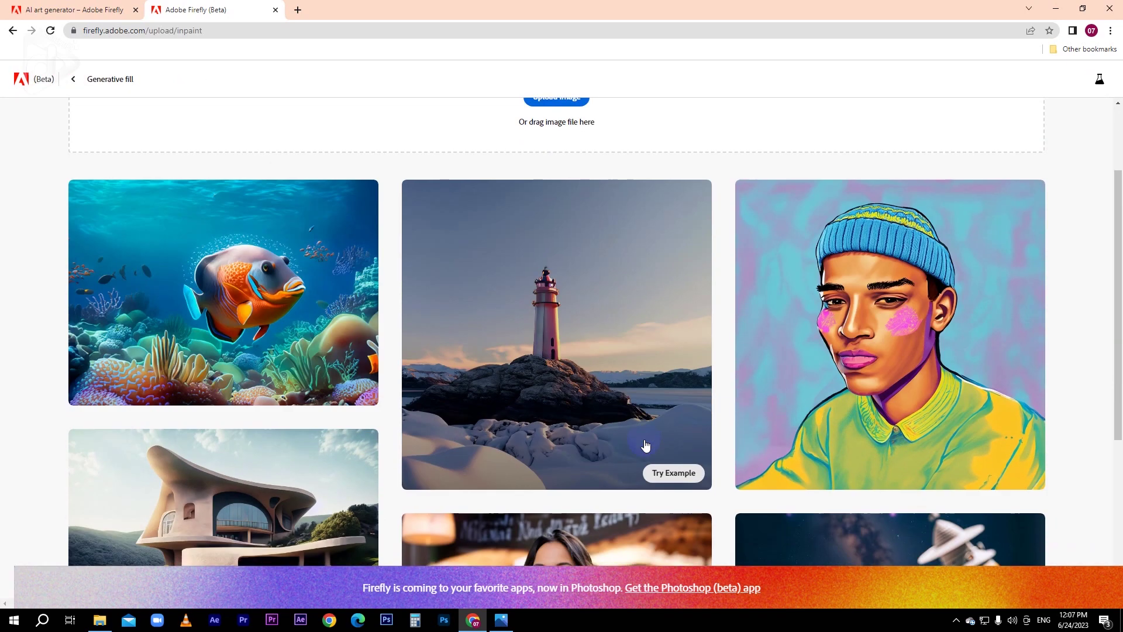
{"action": "scroll", "coordinate": [646, 444], "scroll_direction": "down", "scroll_amount": 3}
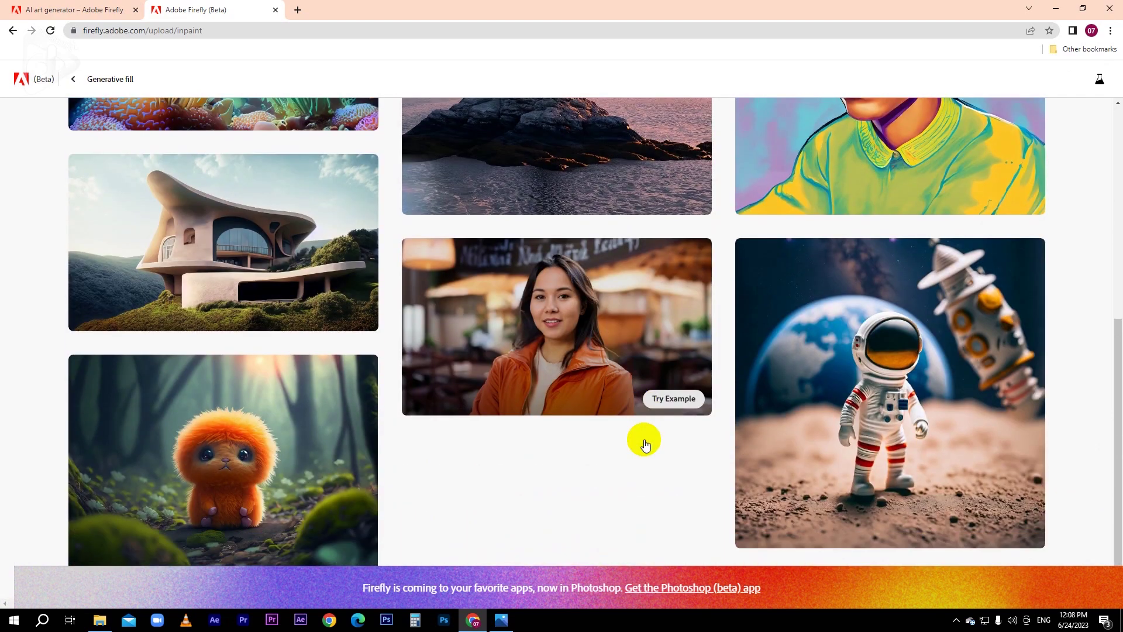
{"action": "mouse_move", "coordinate": [323, 423]}
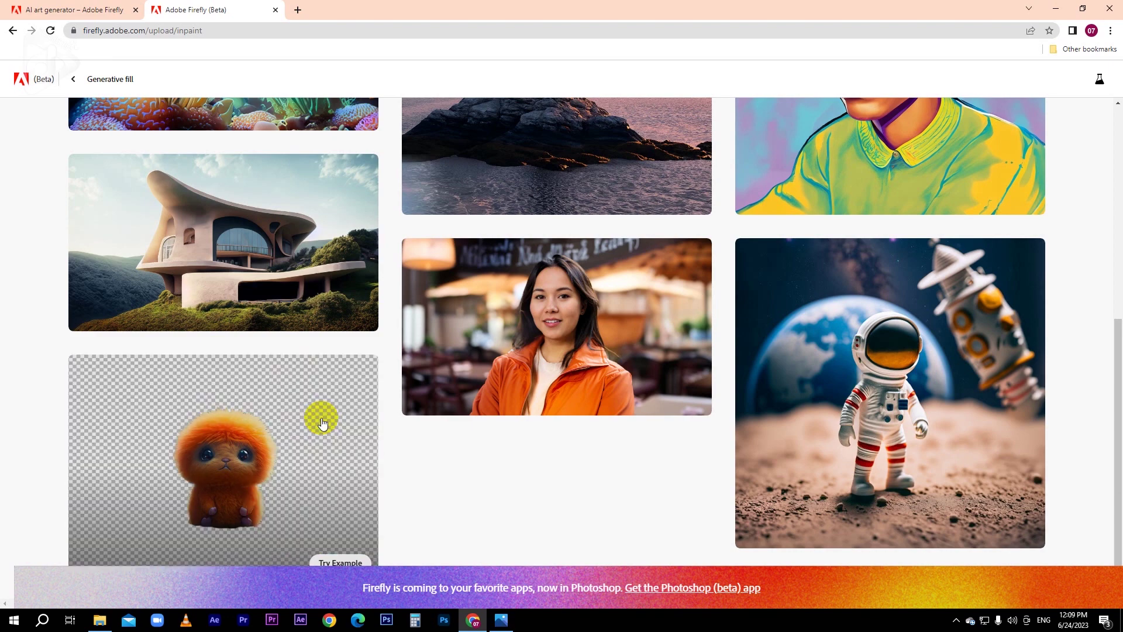
{"action": "scroll", "coordinate": [323, 424], "scroll_direction": "up", "scroll_amount": 6}
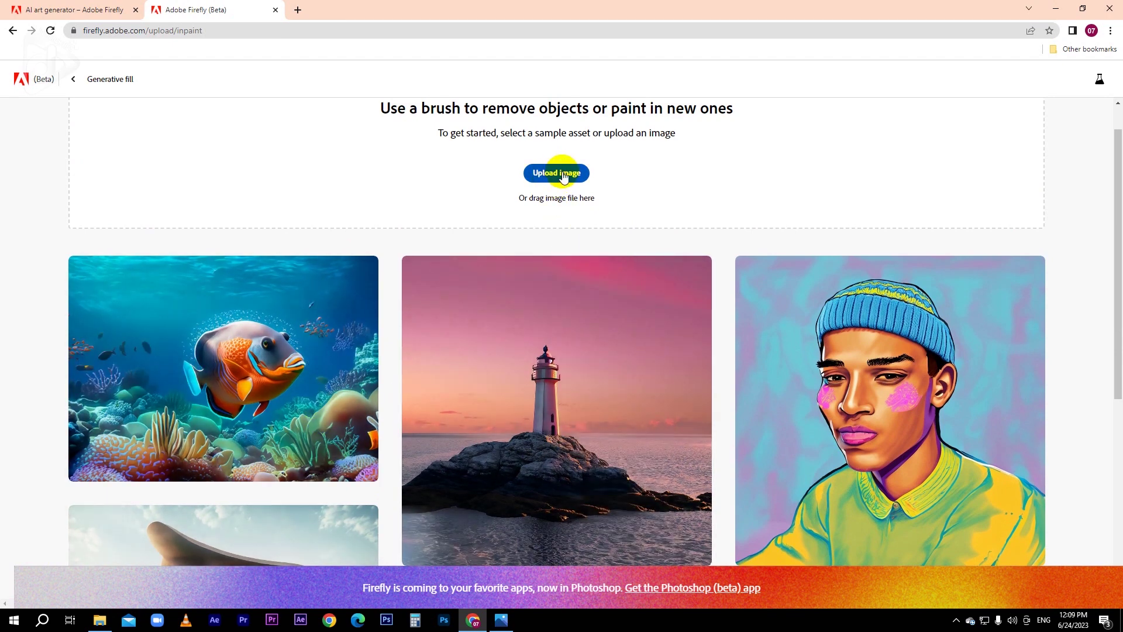
Upload the picture Image 1 from the Tutorial 147 folder for Generative fill editing
{"action": "left_click", "coordinate": [564, 175]}
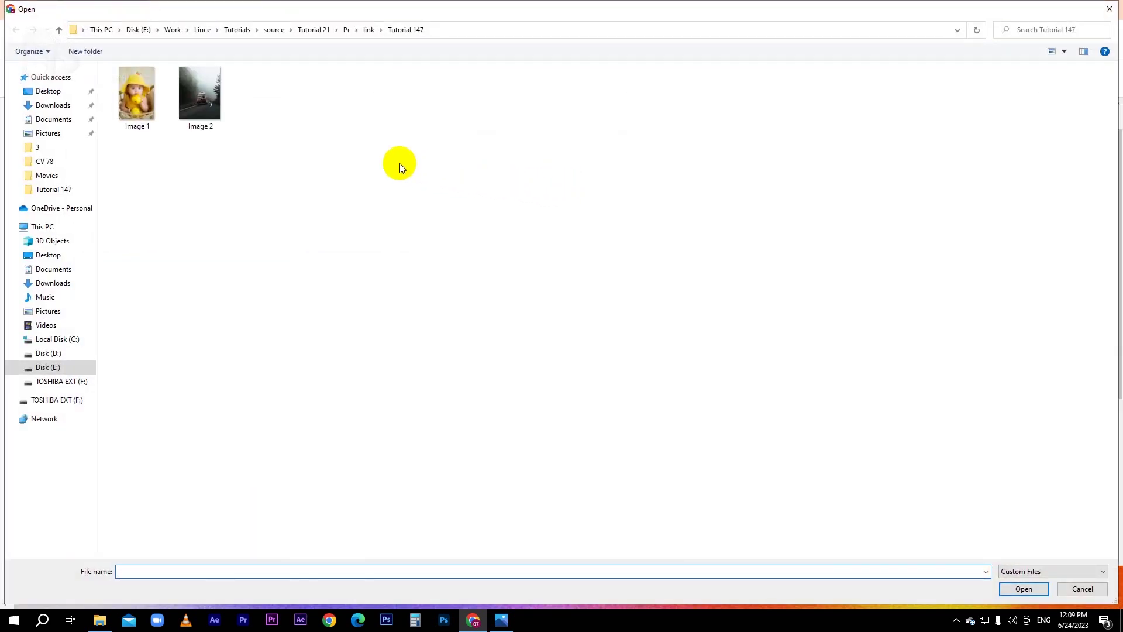
{"action": "left_click", "coordinate": [137, 96]}
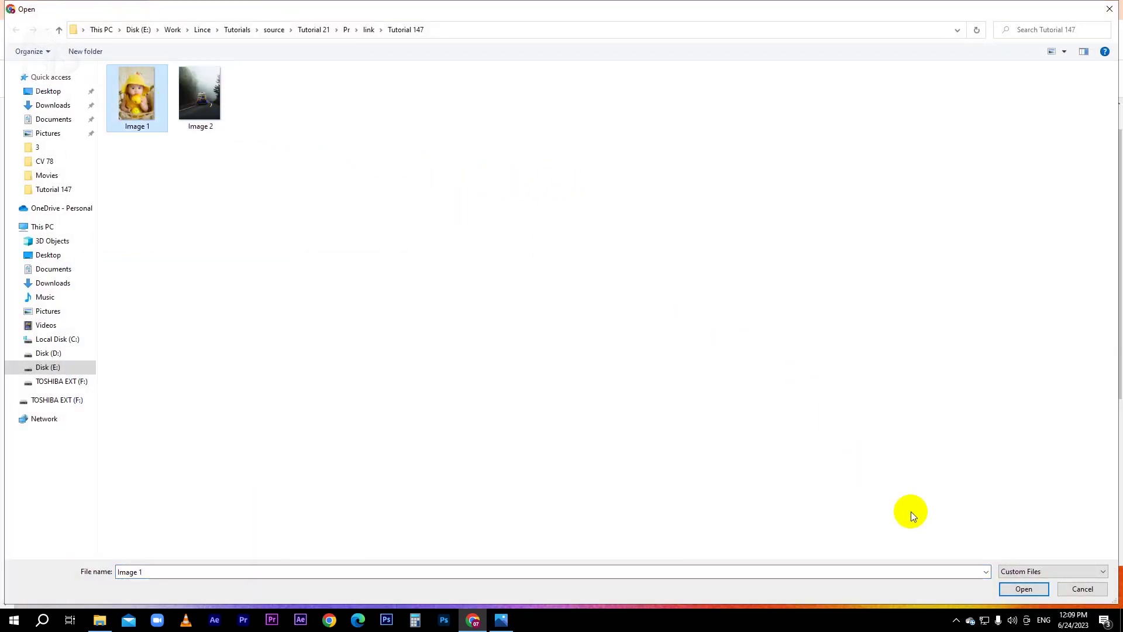
{"action": "left_click", "coordinate": [1022, 590]}
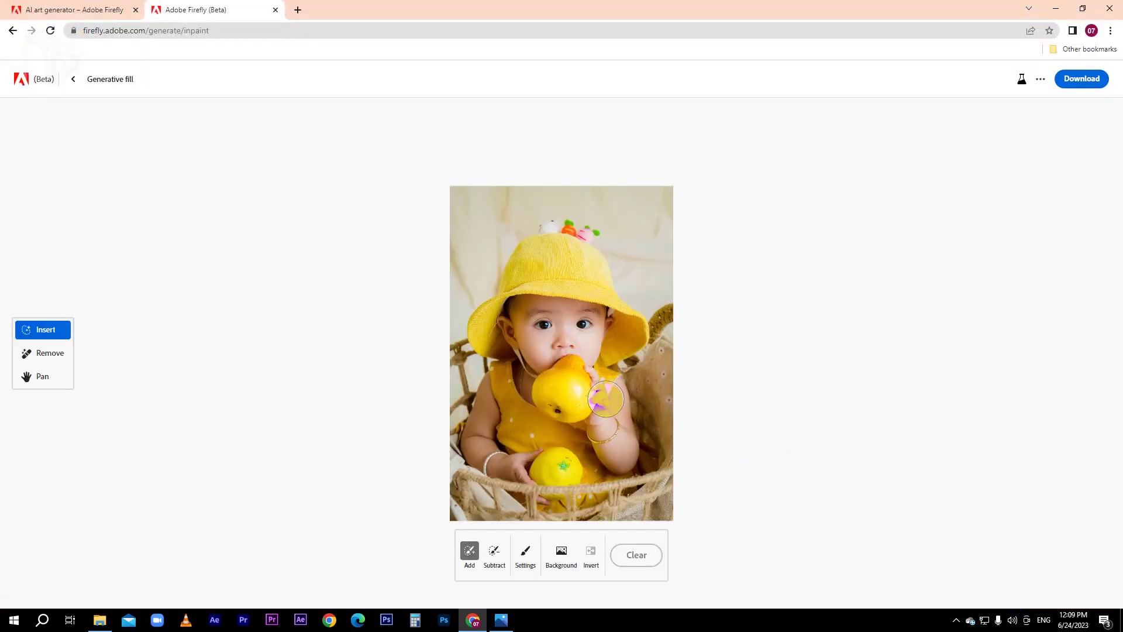
Set the Add brush to a size of 53% and a hardness of 53%
{"action": "scroll", "coordinate": [605, 399], "scroll_direction": "up", "scroll_amount": 3}
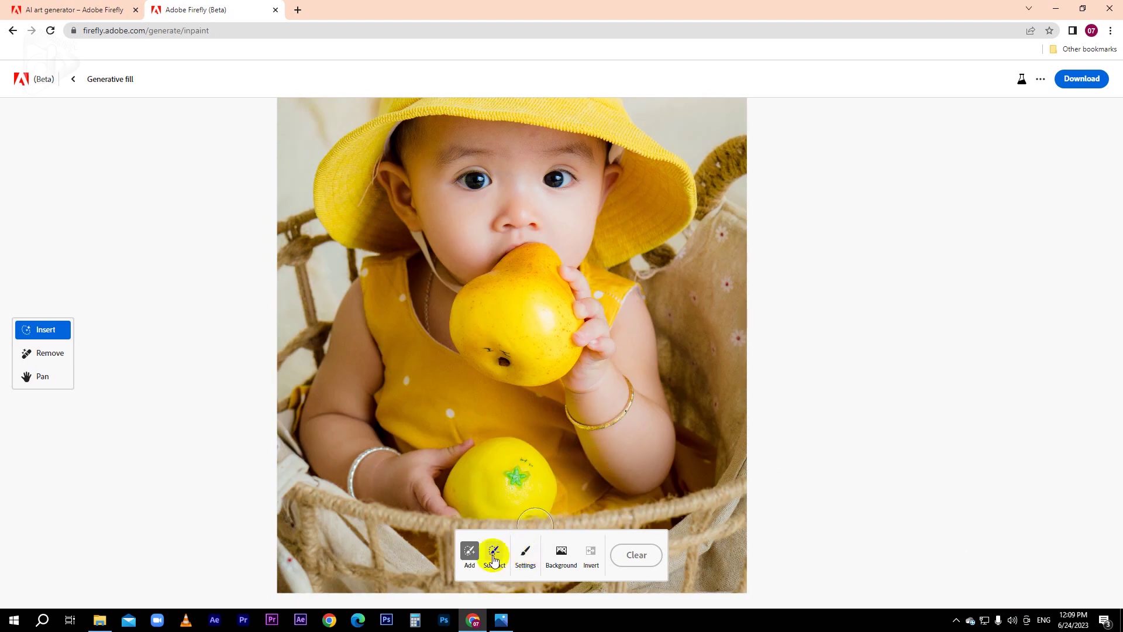
{"action": "left_click", "coordinate": [474, 559]}
{"action": "left_click", "coordinate": [526, 560]}
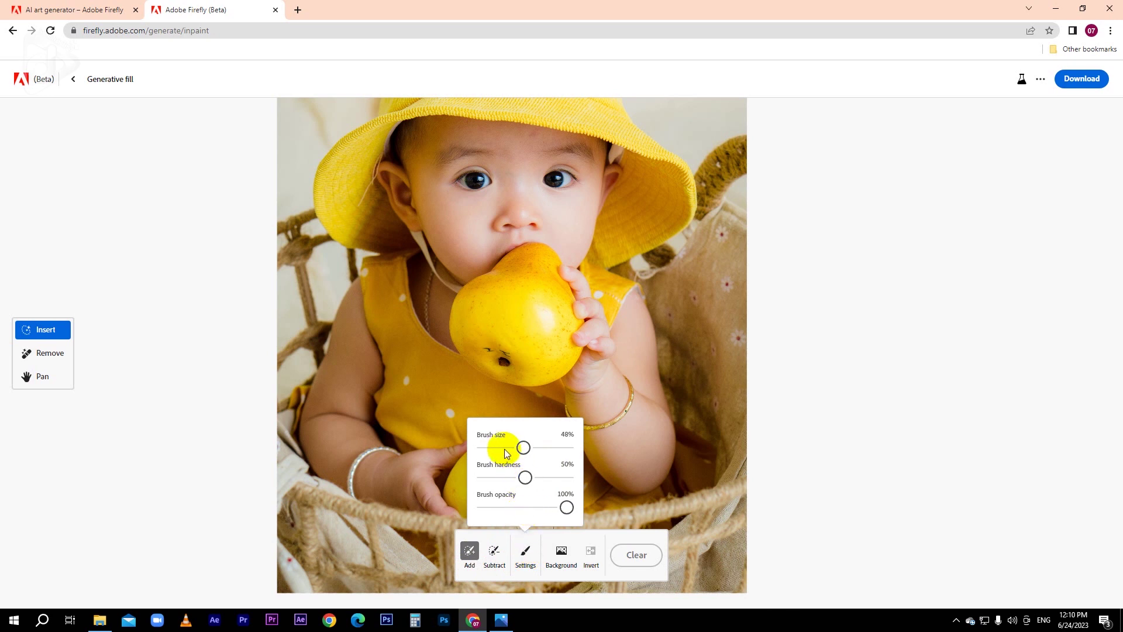
{"action": "mouse_move", "coordinate": [522, 449]}
{"action": "left_mouse_down"}
{"action": "mouse_move", "coordinate": [532, 449]}
{"action": "mouse_move", "coordinate": [529, 478]}
{"action": "left_mouse_up"}
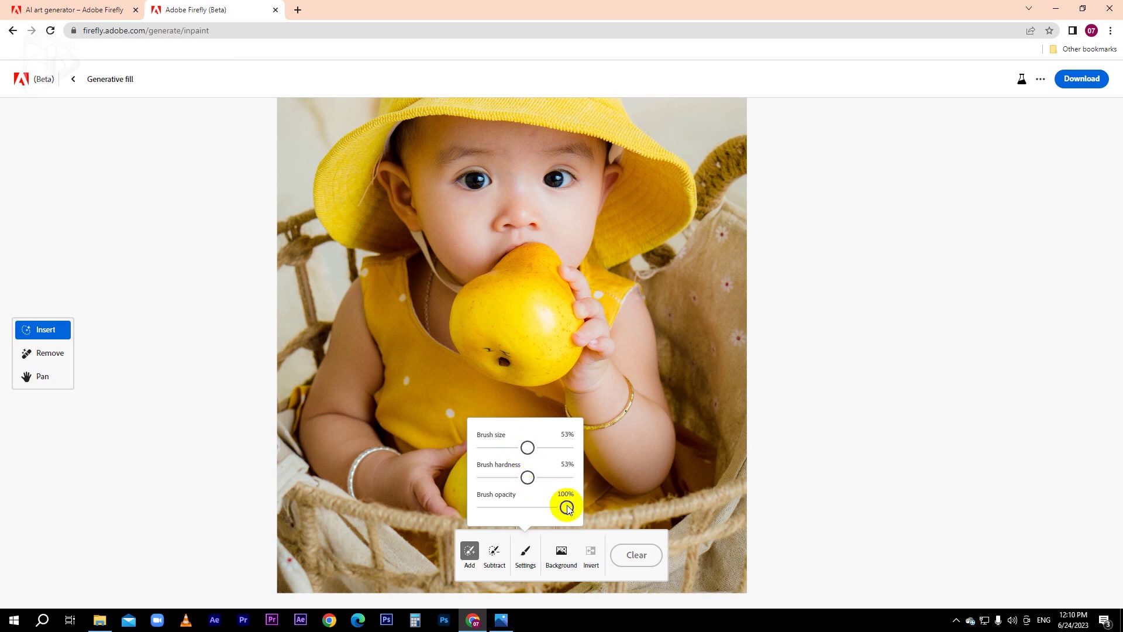
{"action": "left_click", "coordinate": [531, 552]}
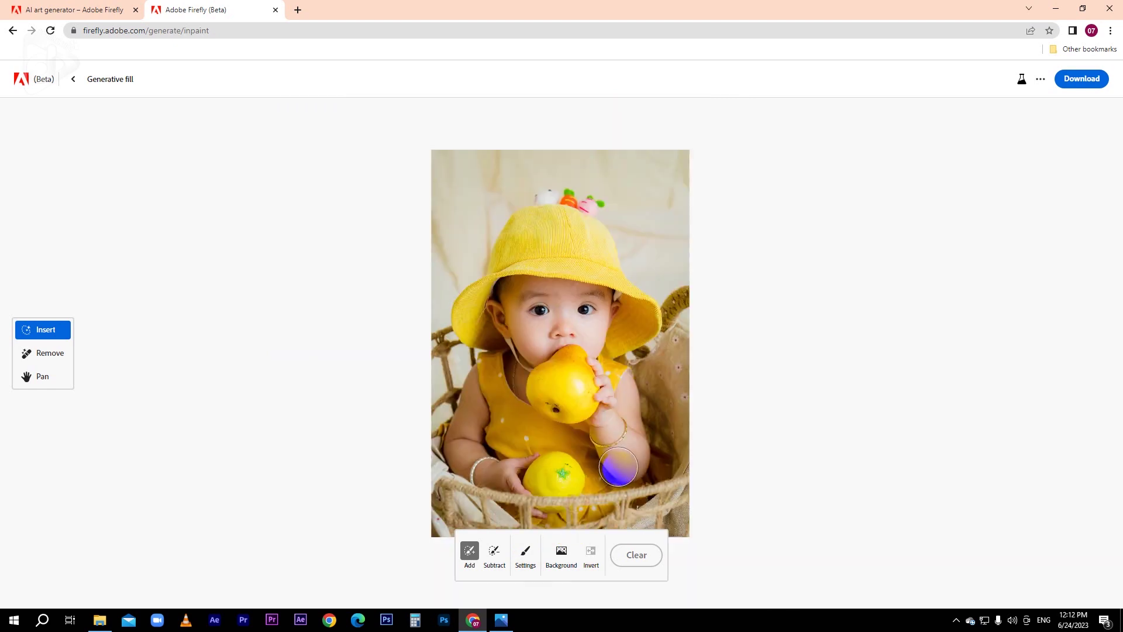
Try masking out the photo's background automatically and inverting that mask, and clear the selection
{"action": "left_click", "coordinate": [567, 553]}
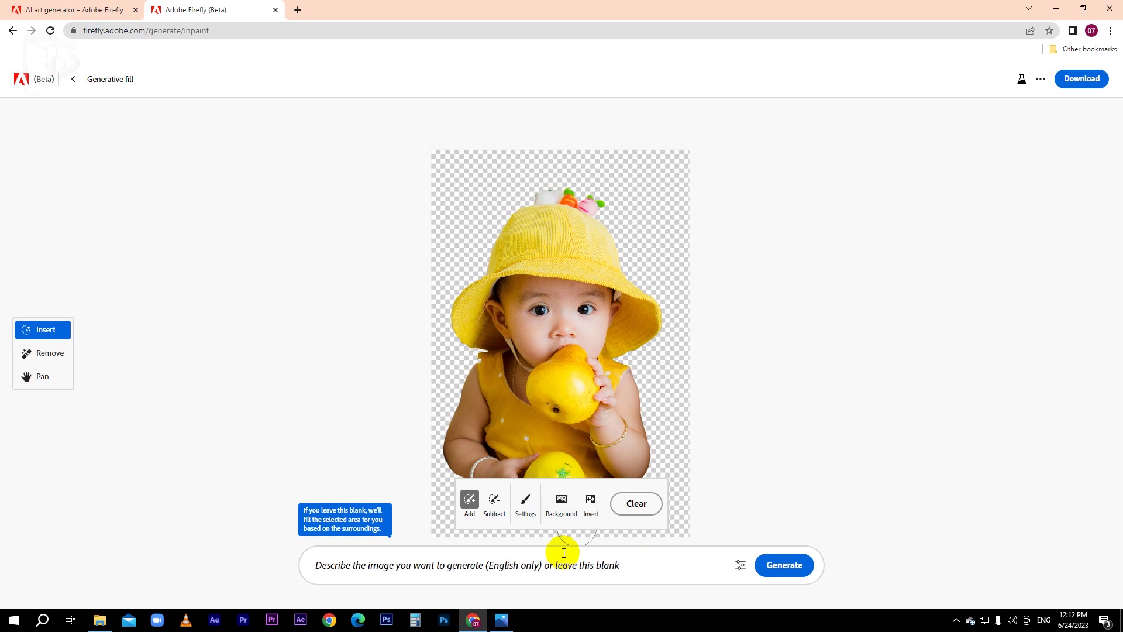
{"action": "left_click_drag", "start_coordinate": [648, 310], "coordinate": [657, 308]}
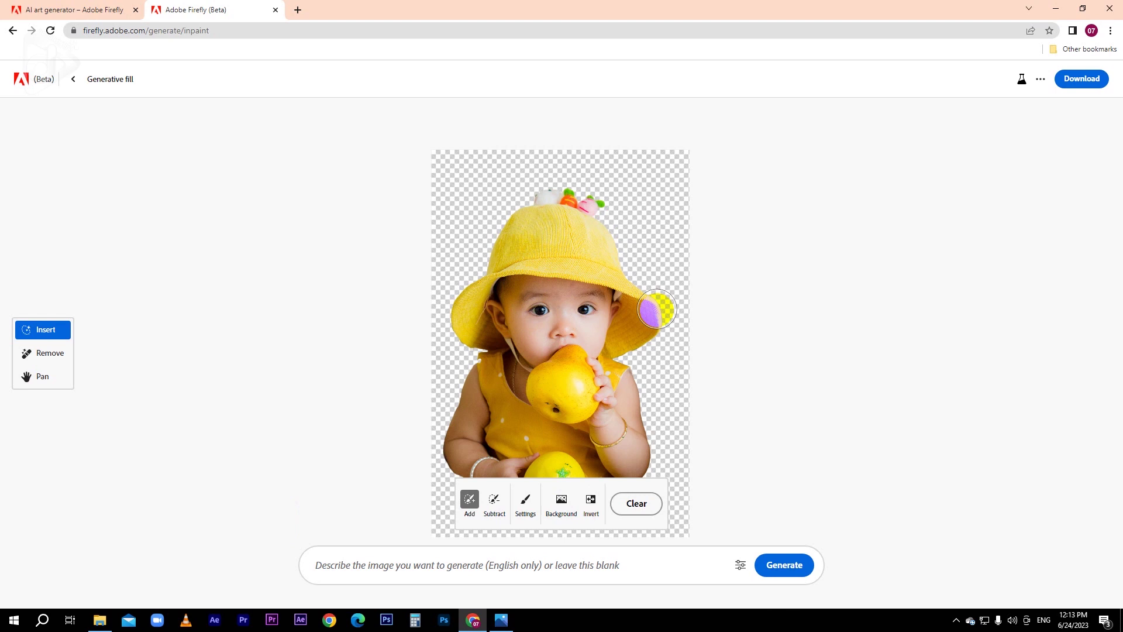
{"action": "left_click", "coordinate": [593, 503]}
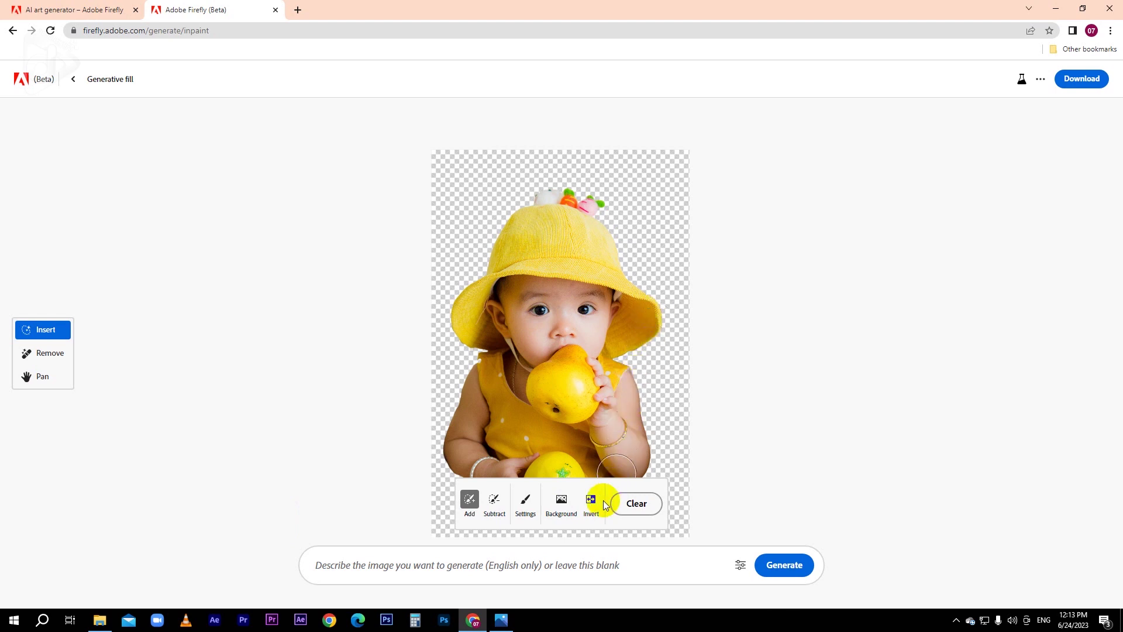
{"action": "left_click", "coordinate": [593, 504]}
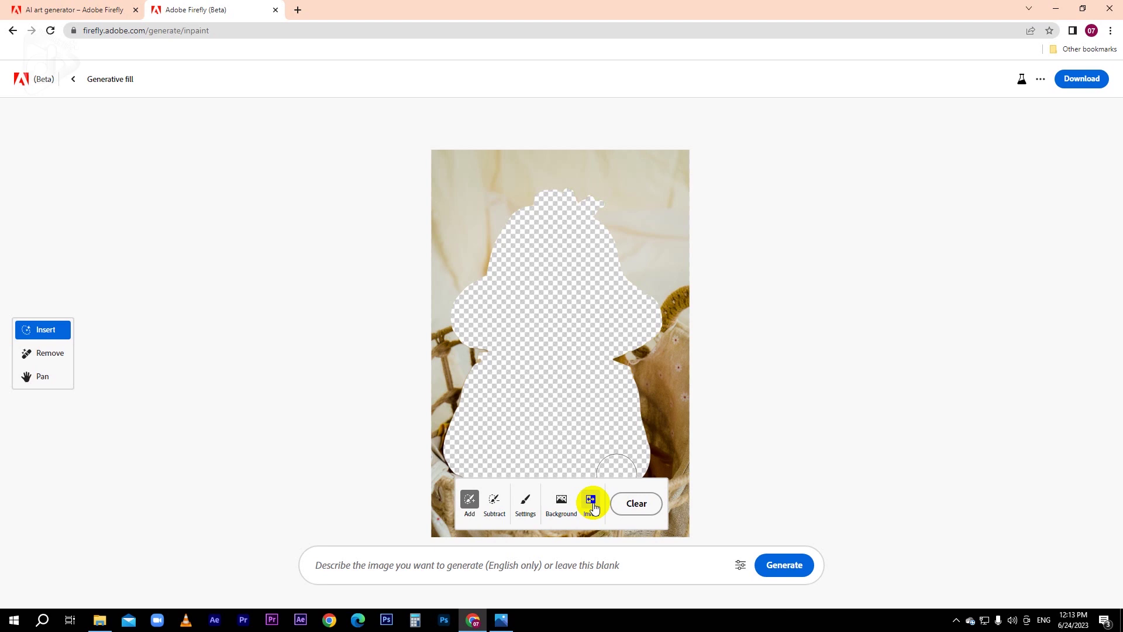
{"action": "left_click", "coordinate": [633, 503]}
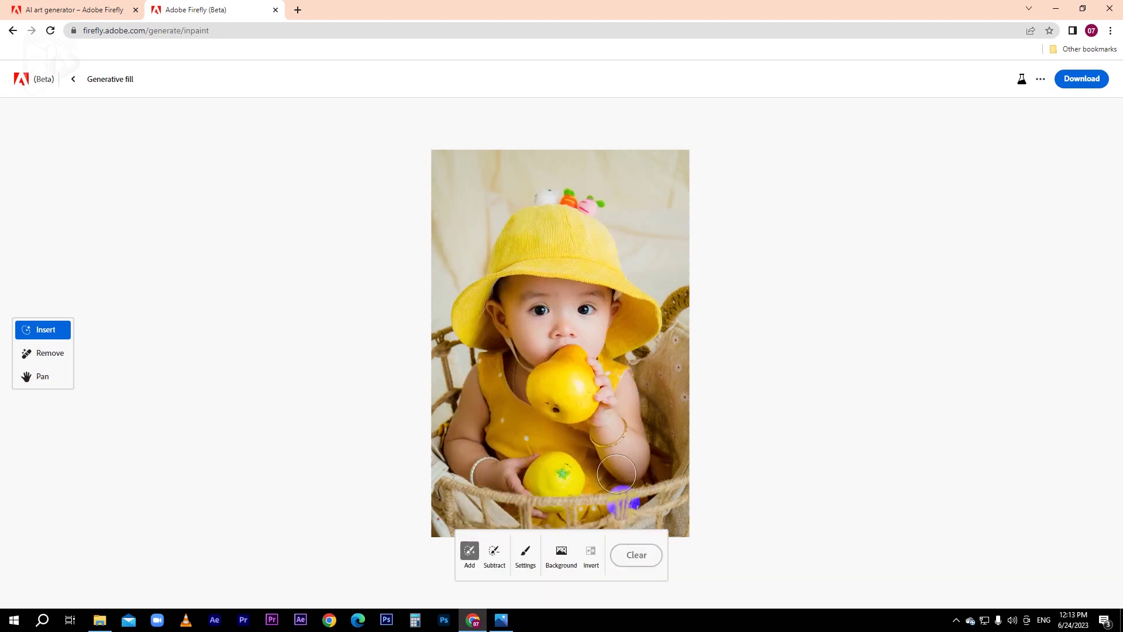
Brush over the whole yellow fruit at the baby's mouth with the Add brush to mask it out
{"action": "scroll", "coordinate": [579, 409], "scroll_direction": "up", "scroll_amount": 2}
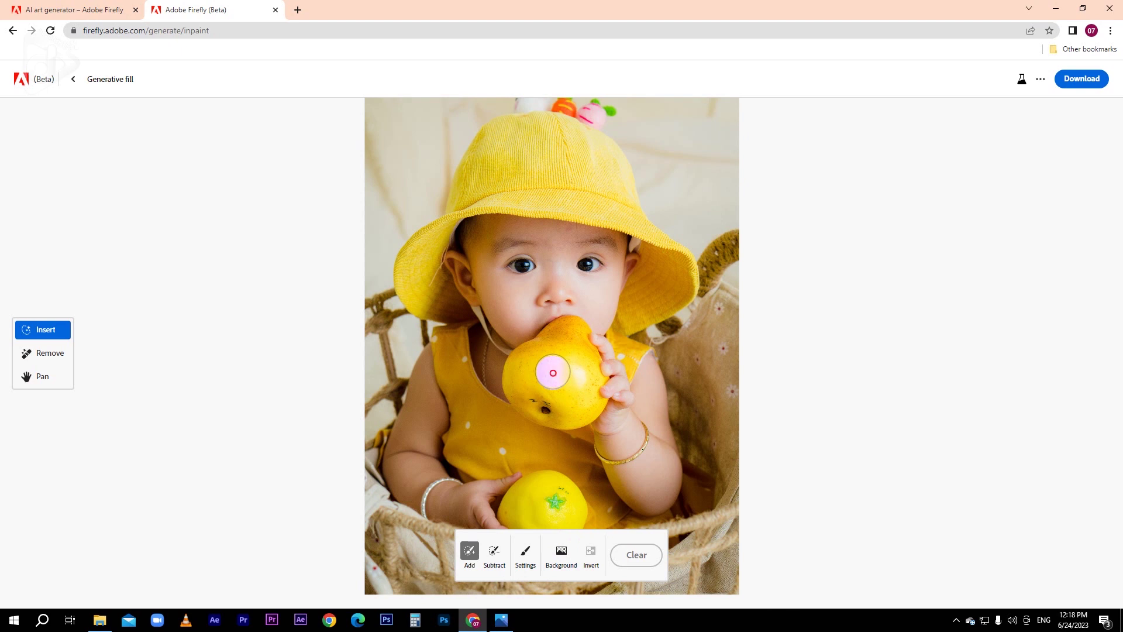
{"action": "left_click", "coordinate": [552, 373]}
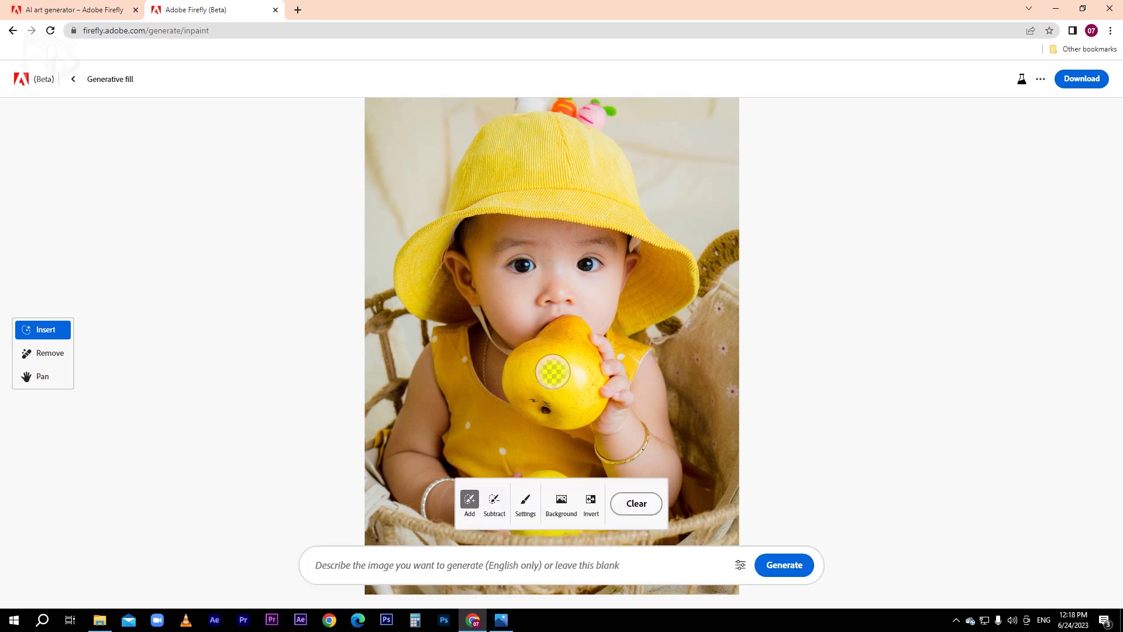
{"action": "mouse_move", "coordinate": [565, 567]}
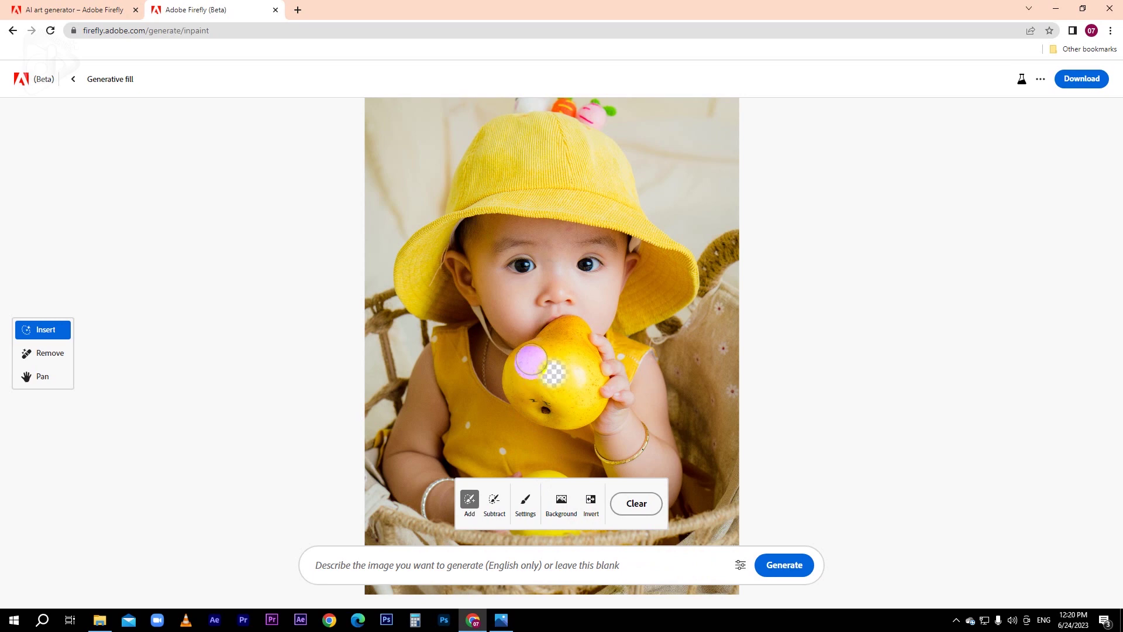
{"action": "scroll", "coordinate": [527, 352], "scroll_direction": "up", "scroll_amount": 2}
{"action": "scroll", "coordinate": [527, 352], "scroll_direction": "up", "scroll_amount": 2}
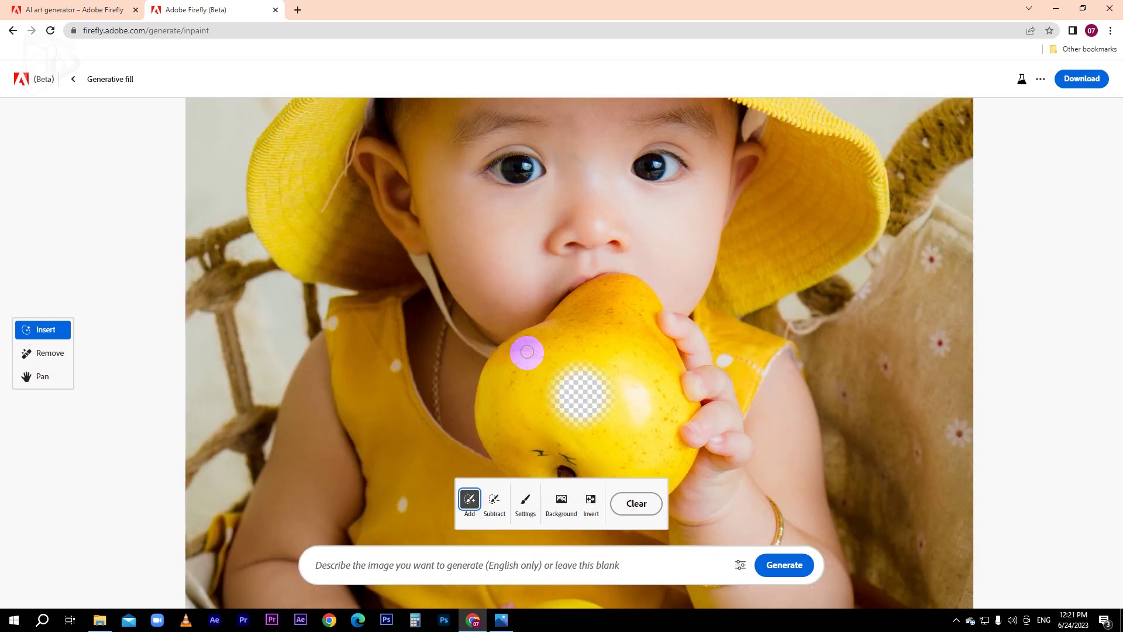
{"action": "scroll", "coordinate": [527, 352], "scroll_direction": "down", "scroll_amount": 1}
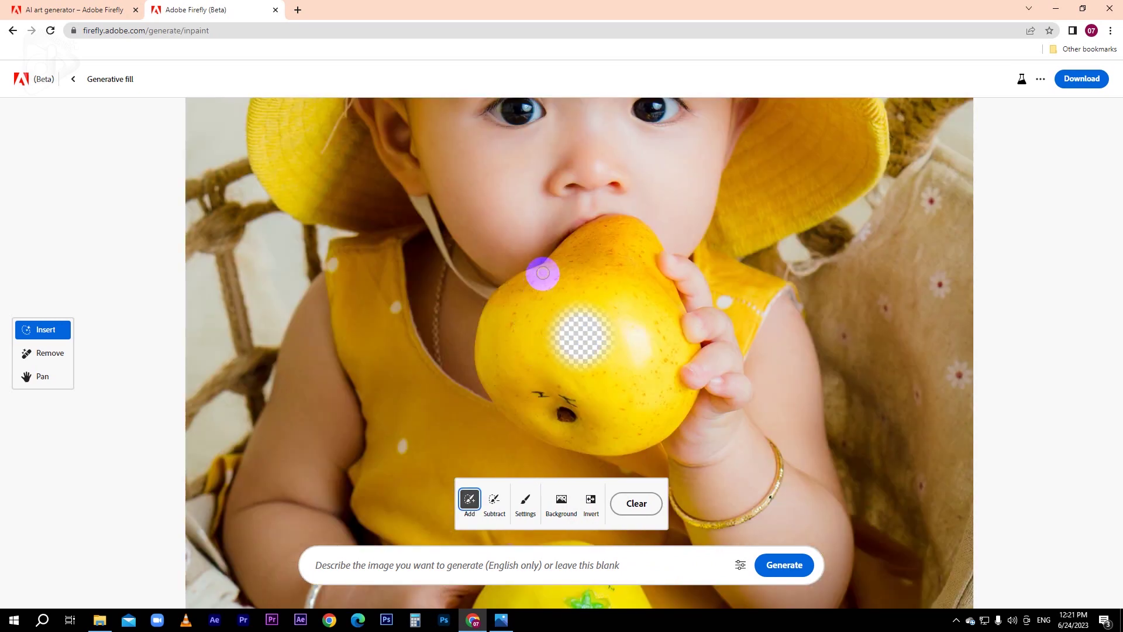
{"action": "mouse_move", "coordinate": [543, 272]}
{"action": "left_mouse_down"}
{"action": "mouse_move", "coordinate": [506, 289]}
{"action": "mouse_move", "coordinate": [482, 330]}
{"action": "mouse_move", "coordinate": [492, 396]}
{"action": "mouse_move", "coordinate": [541, 431]}
{"action": "mouse_move", "coordinate": [592, 448]}
{"action": "mouse_move", "coordinate": [643, 449]}
{"action": "mouse_move", "coordinate": [664, 434]}
{"action": "mouse_move", "coordinate": [695, 394]}
{"action": "mouse_move", "coordinate": [678, 385]}
{"action": "mouse_move", "coordinate": [690, 349]}
{"action": "mouse_move", "coordinate": [675, 340]}
{"action": "mouse_move", "coordinate": [679, 317]}
{"action": "mouse_move", "coordinate": [684, 350]}
{"action": "mouse_move", "coordinate": [676, 294]}
{"action": "mouse_move", "coordinate": [652, 274]}
{"action": "mouse_move", "coordinate": [658, 247]}
{"action": "mouse_move", "coordinate": [634, 222]}
{"action": "mouse_move", "coordinate": [612, 220]}
{"action": "mouse_move", "coordinate": [547, 260]}
{"action": "left_mouse_up"}
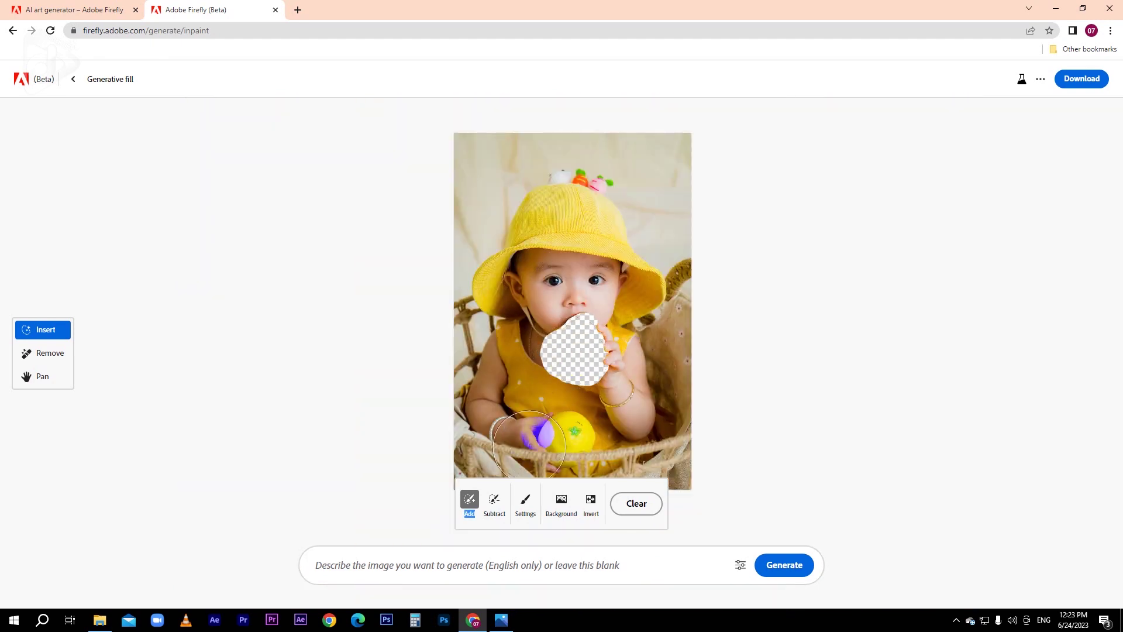
{"action": "left_click", "coordinate": [495, 499]}
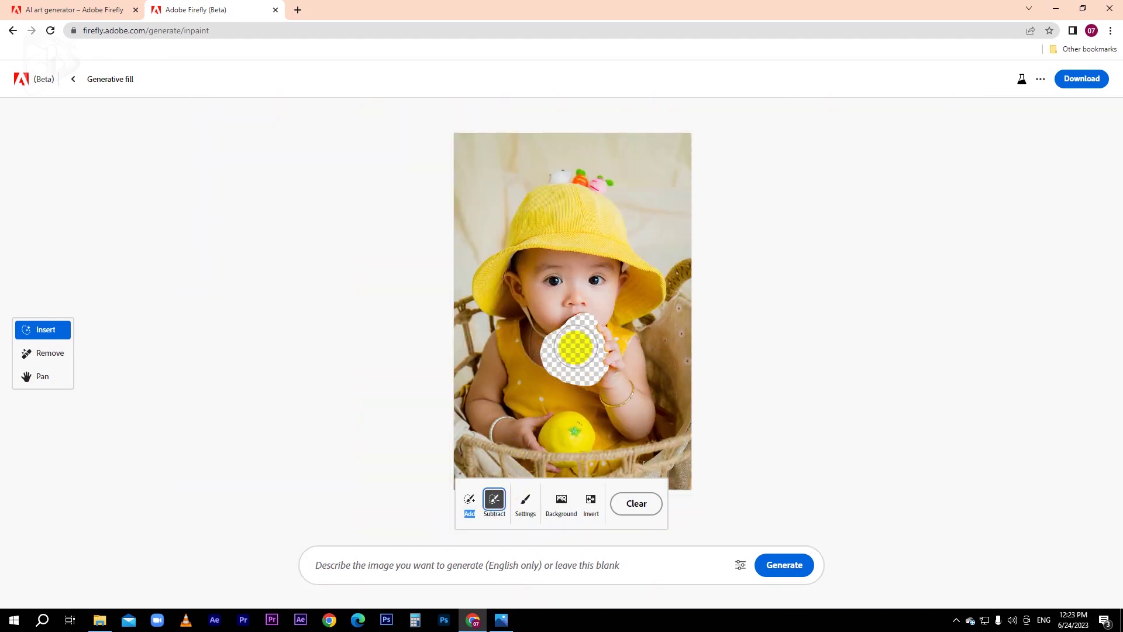
{"action": "left_click", "coordinate": [469, 499]}
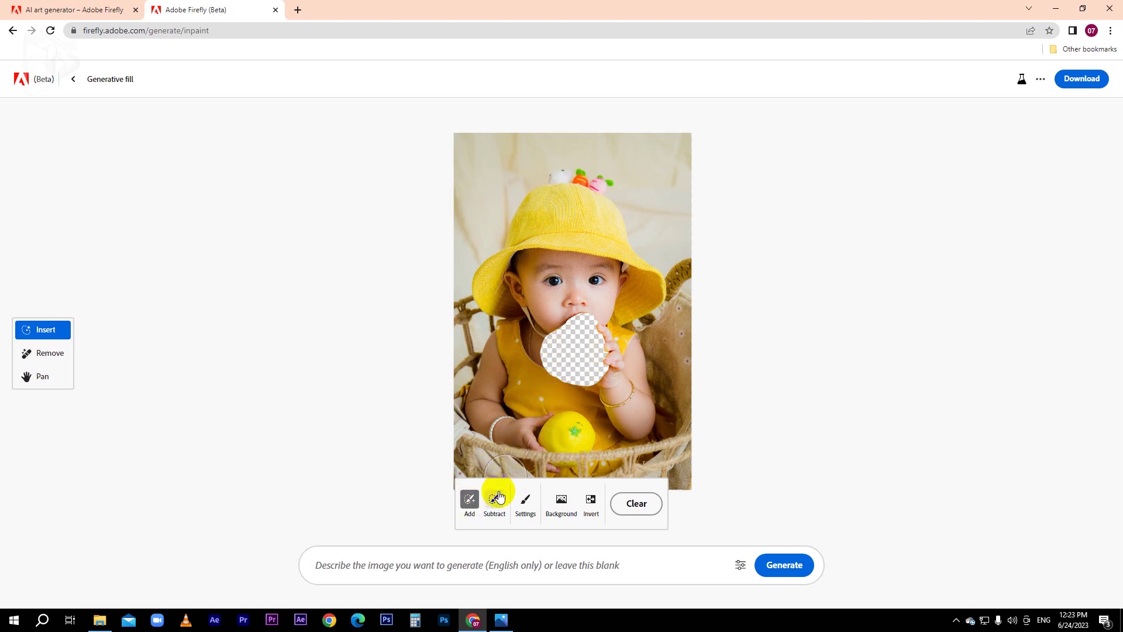
Generate a fill for the masked fruit area with the prompt "Orange"
{"action": "left_click", "coordinate": [465, 561]}
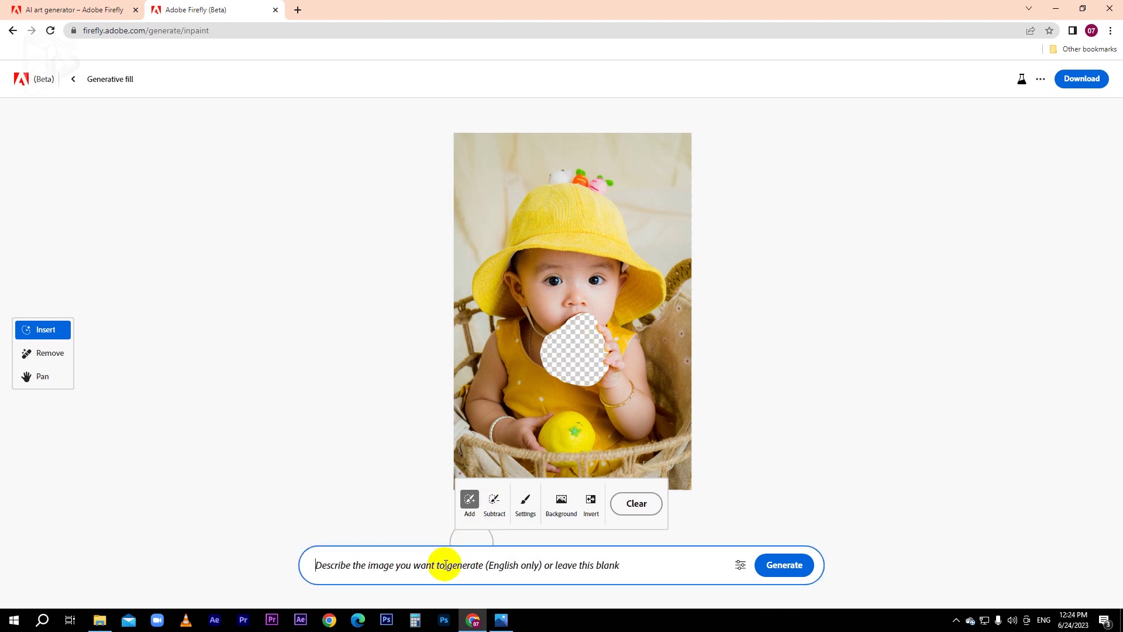
{"action": "type", "text": "Orange"}
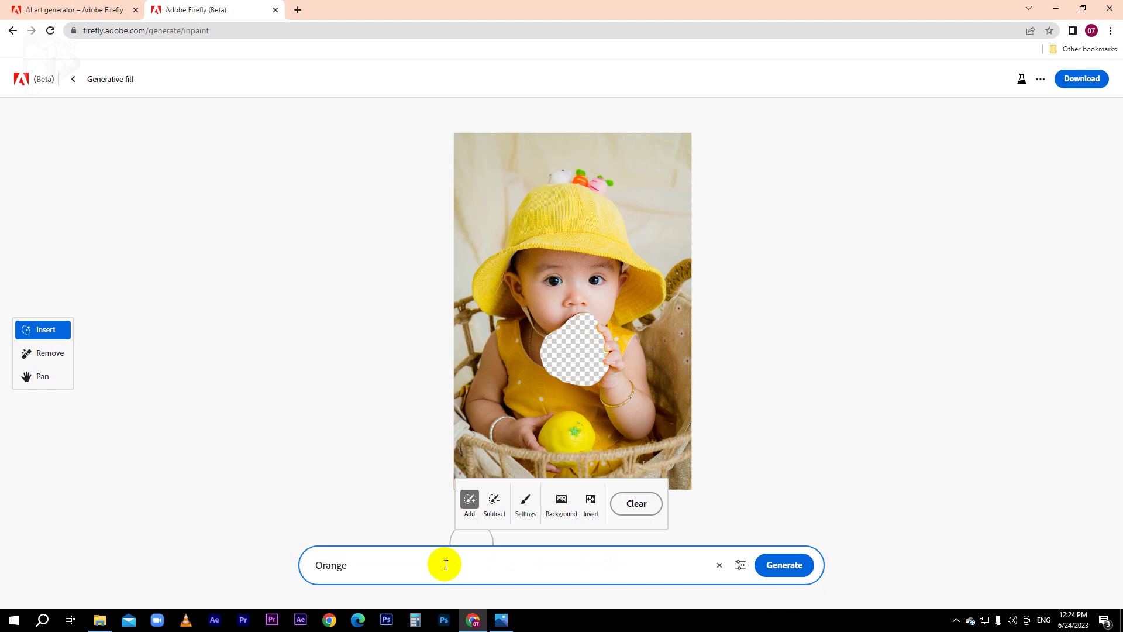
{"action": "left_click", "coordinate": [780, 570]}
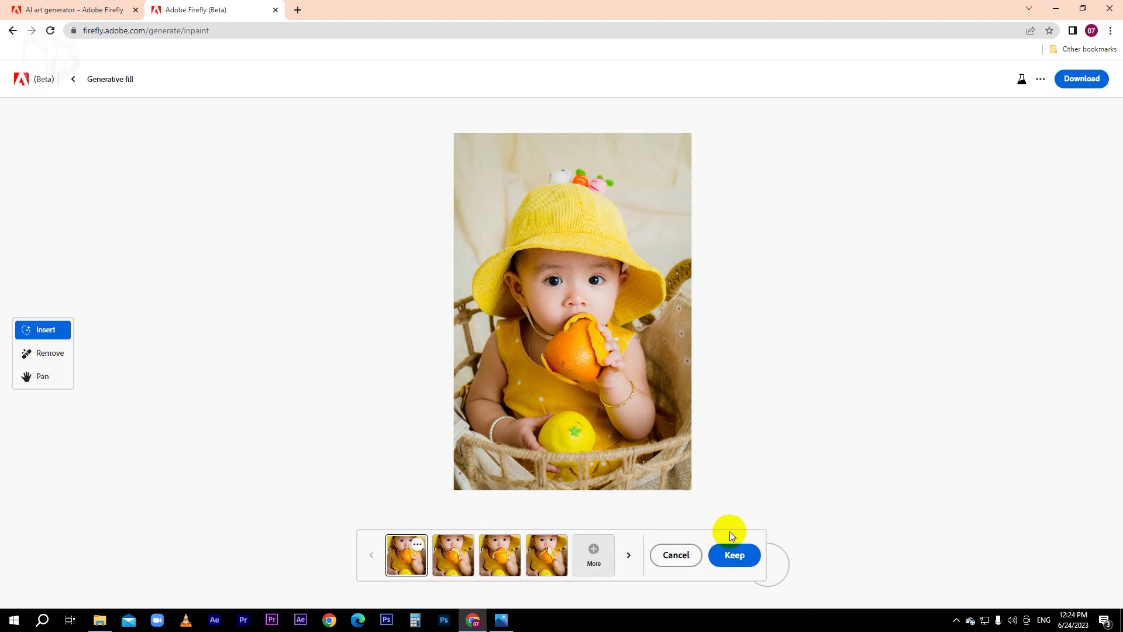
Preview the second, third and fourth generated orange variations on the photo
{"action": "left_click_drag", "start_coordinate": [620, 395], "coordinate": [571, 351]}
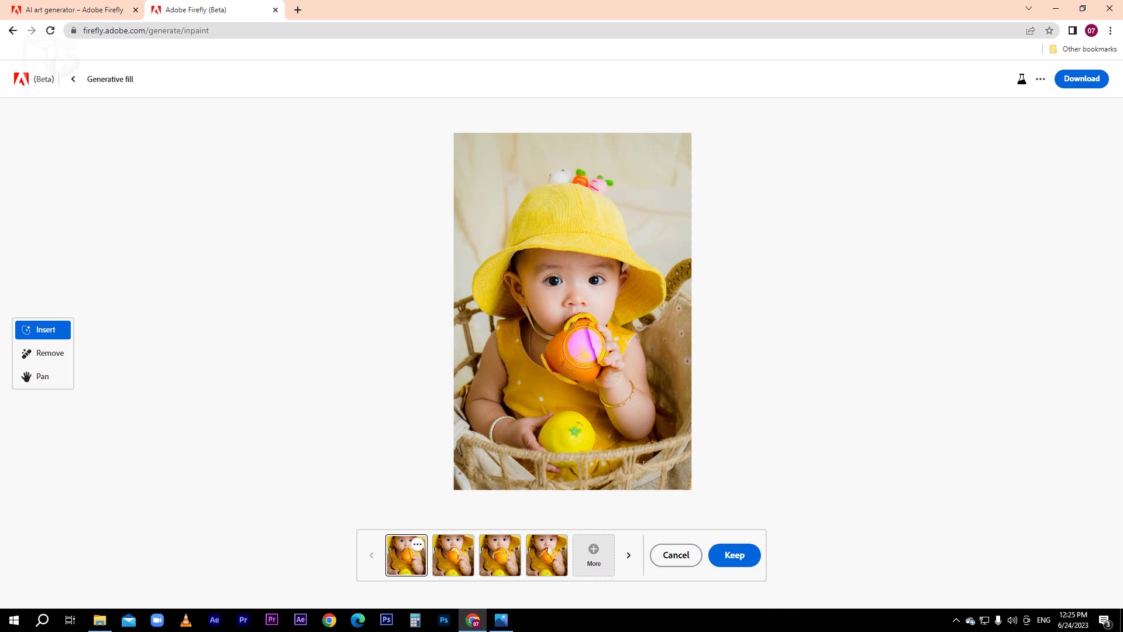
{"action": "left_click", "coordinate": [459, 560]}
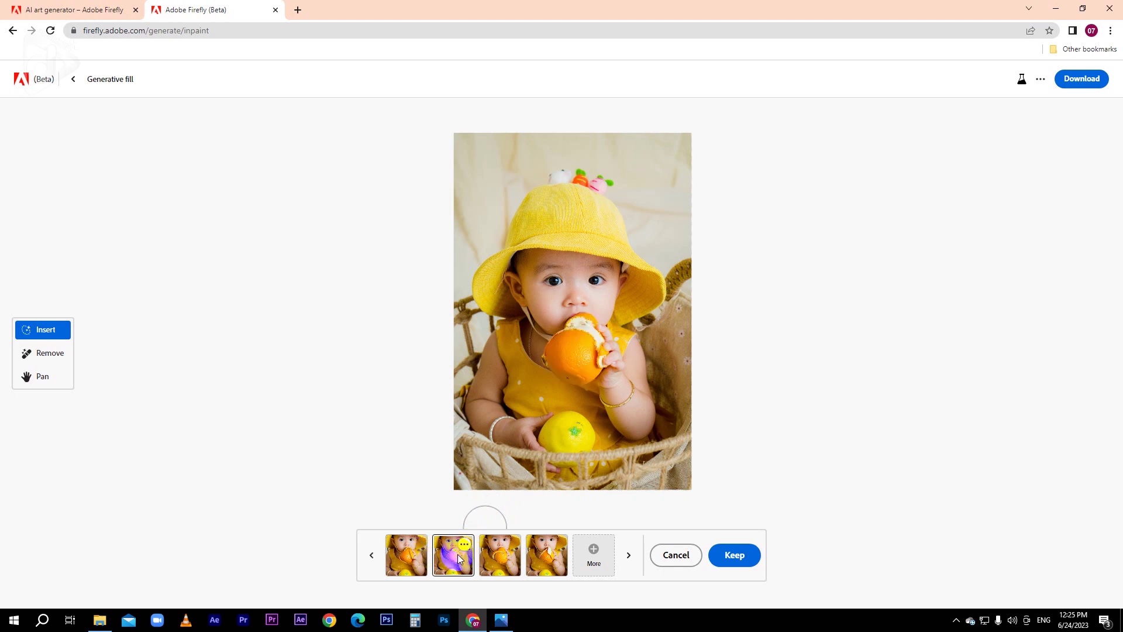
{"action": "left_click", "coordinate": [490, 560]}
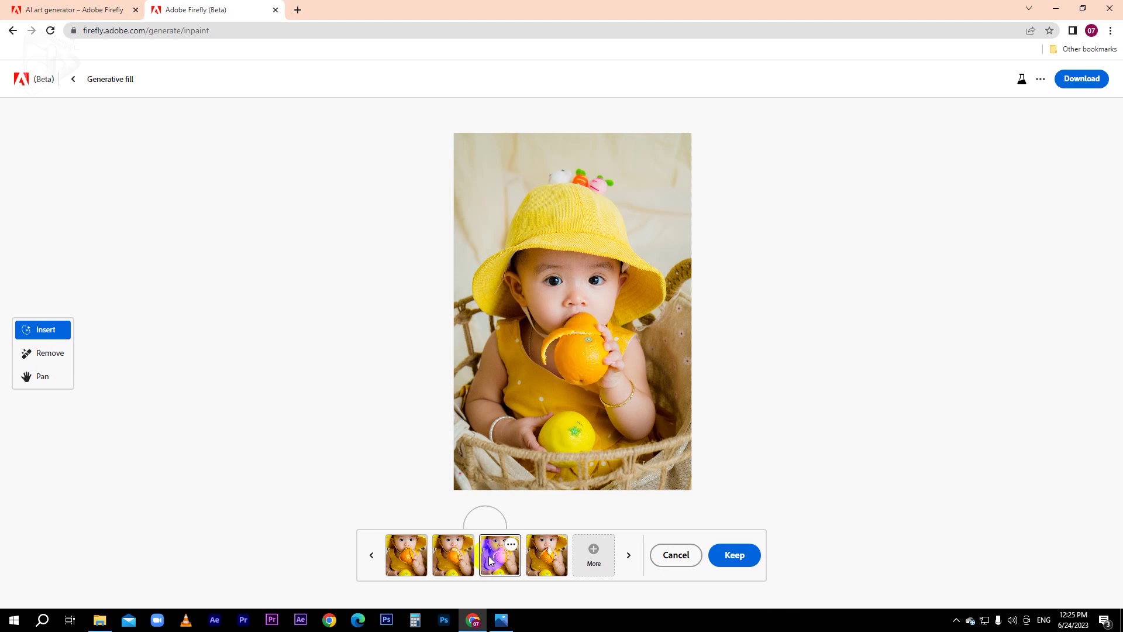
{"action": "left_click", "coordinate": [531, 559]}
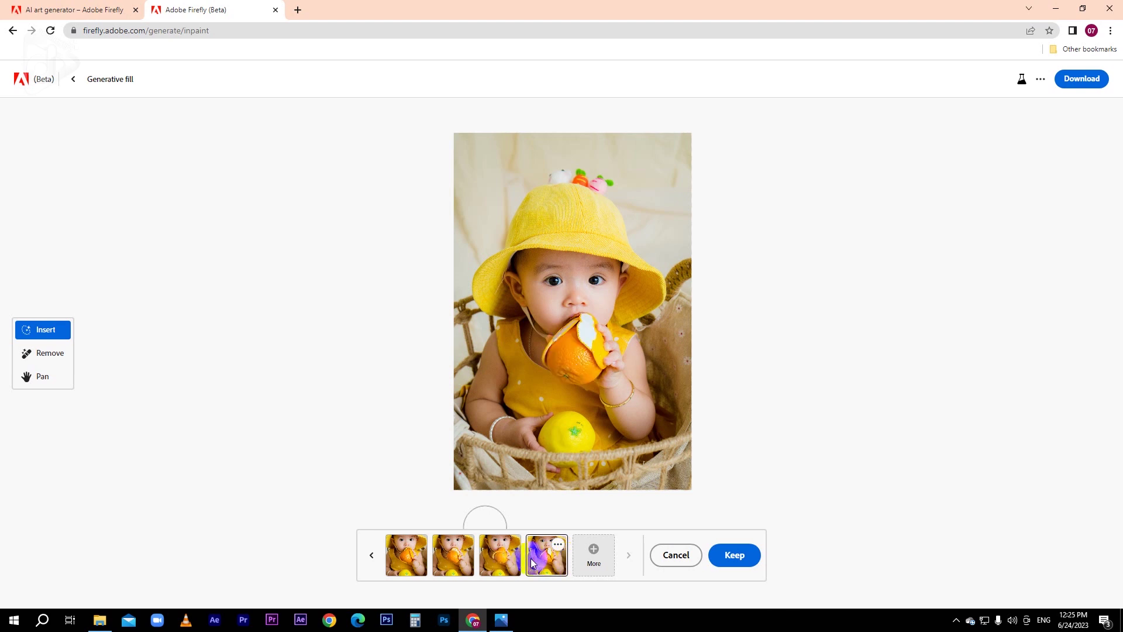
Generate more orange variations and preview them in turn up to the fourth one, the halved blood orange
{"action": "left_click", "coordinate": [591, 554]}
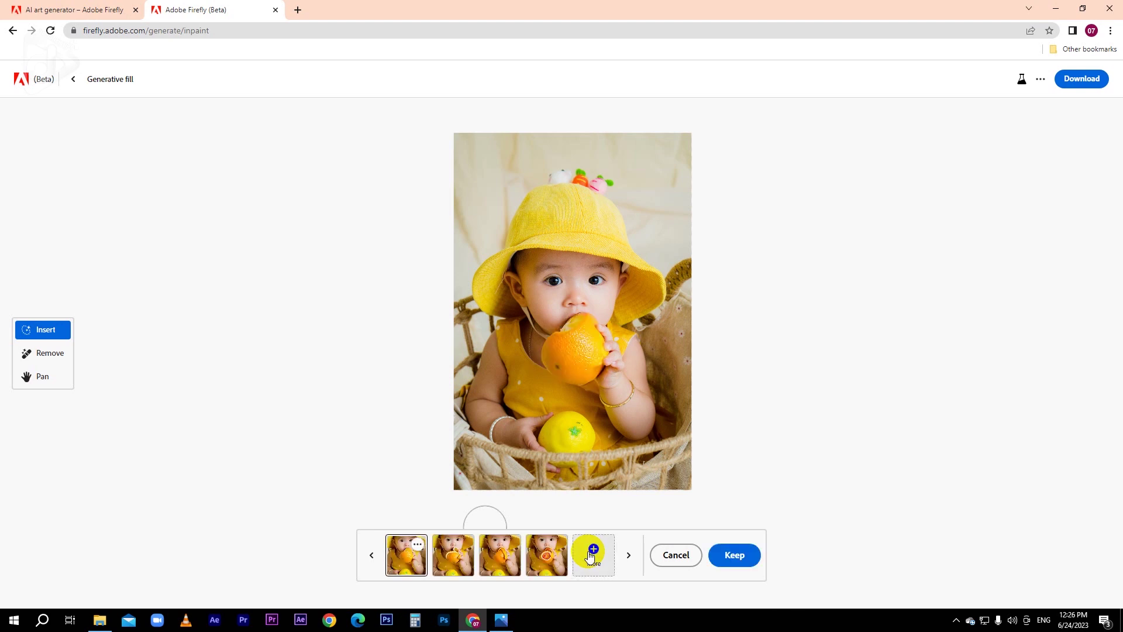
{"action": "left_click", "coordinate": [460, 556]}
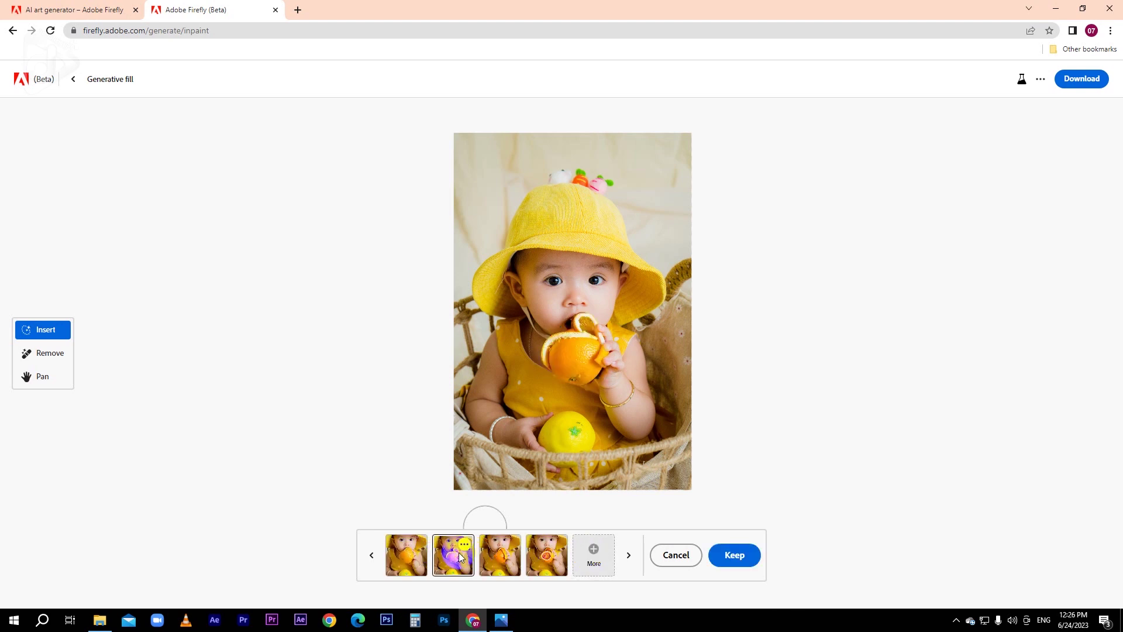
{"action": "left_click", "coordinate": [505, 559]}
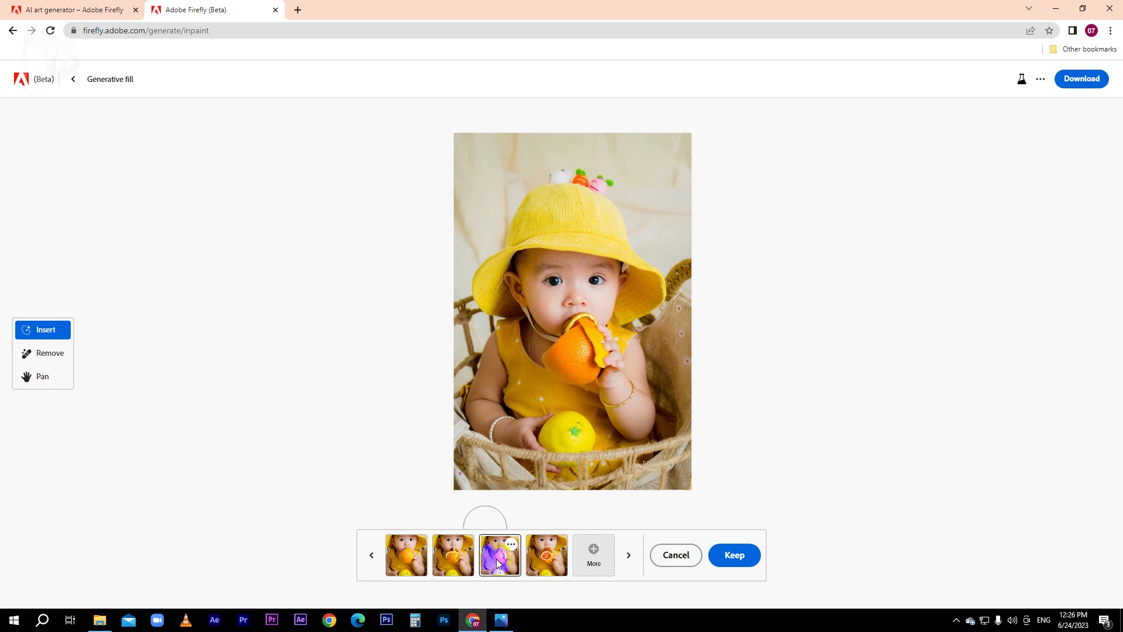
{"action": "left_click", "coordinate": [533, 555]}
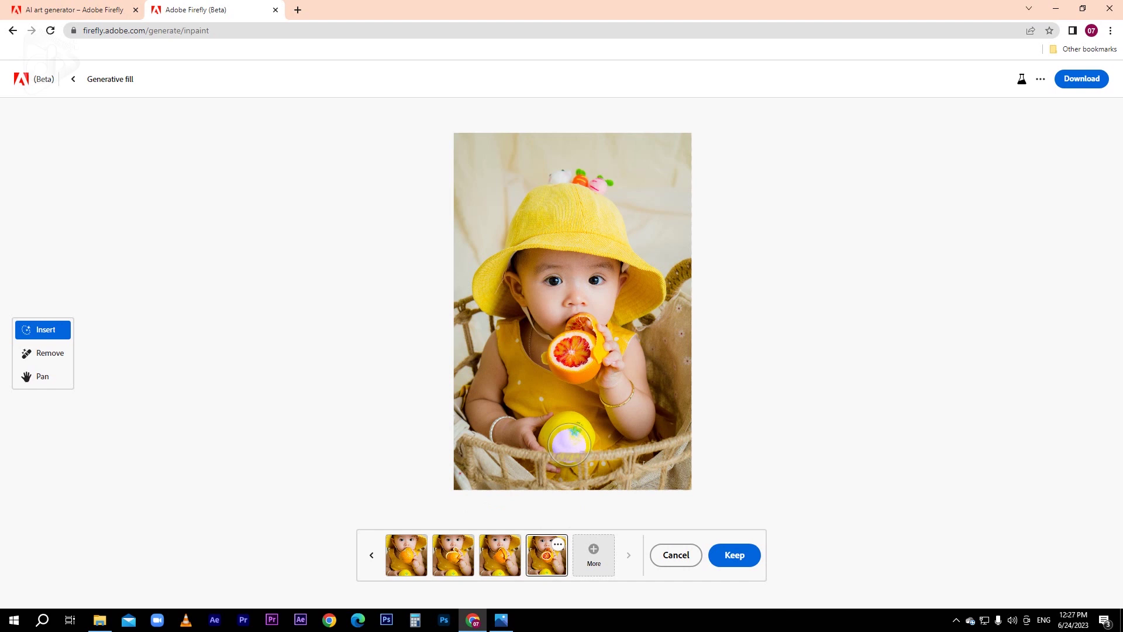
Keep the halved blood orange variation and brush over the second yellow fruit in the baby's lap to mask it out
{"action": "left_click", "coordinate": [727, 560]}
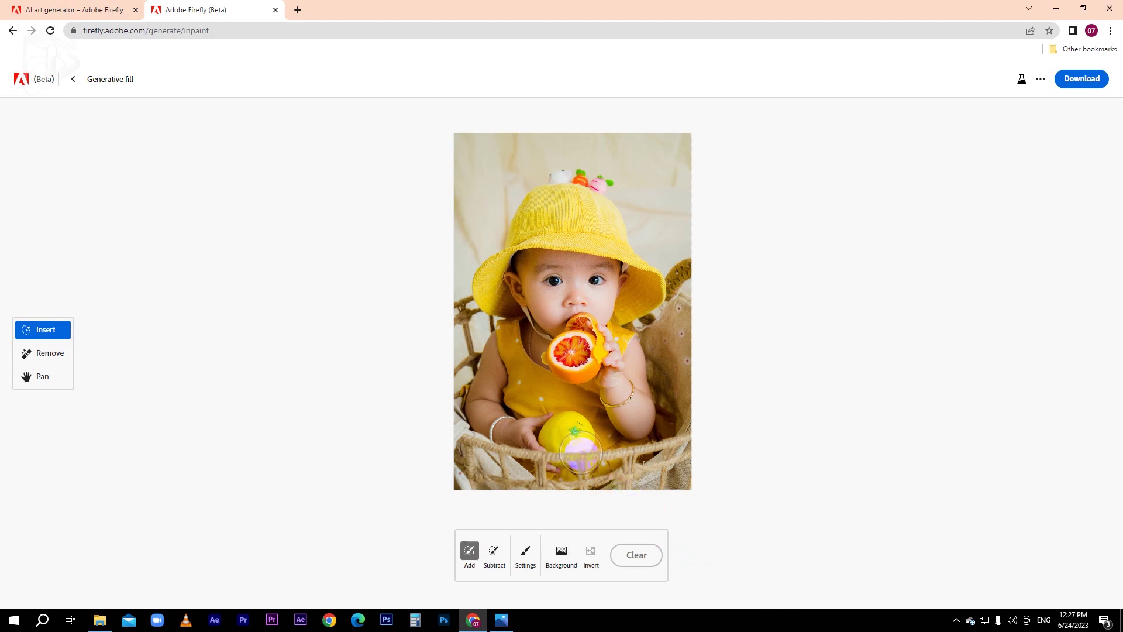
{"action": "left_click_drag", "start_coordinate": [577, 436], "coordinate": [568, 439]}
{"action": "mouse_move", "coordinate": [568, 437]}
{"action": "left_mouse_down"}
{"action": "mouse_move", "coordinate": [557, 428]}
{"action": "mouse_move", "coordinate": [572, 427]}
{"action": "mouse_move", "coordinate": [576, 443]}
{"action": "mouse_move", "coordinate": [563, 427]}
{"action": "left_mouse_up"}
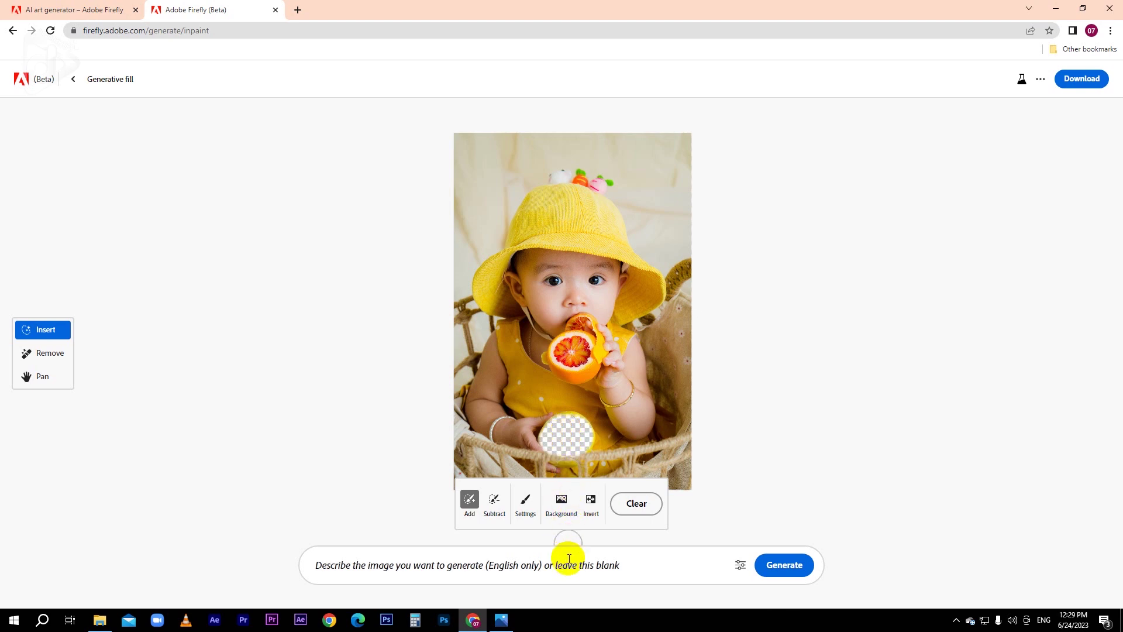
Generate a fill for the masked lap fruit with a blank prompt, preview the variations and keep the fourth one
{"action": "left_click", "coordinate": [782, 570]}
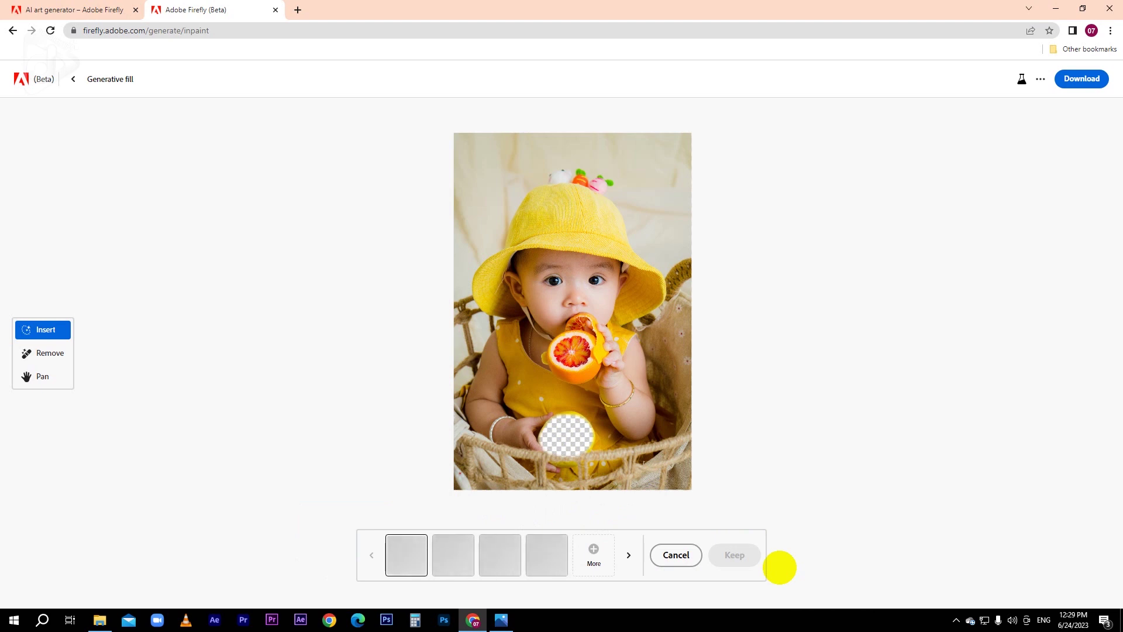
{"action": "left_click", "coordinate": [475, 552]}
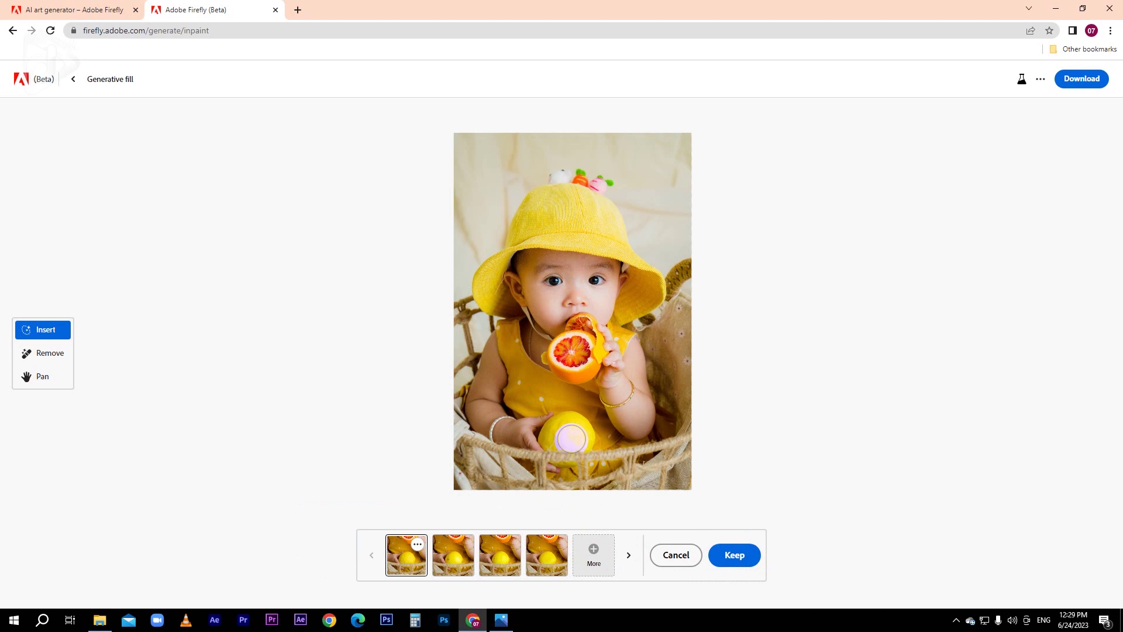
{"action": "left_click", "coordinate": [461, 560]}
{"action": "left_click", "coordinate": [495, 559]}
{"action": "left_click", "coordinate": [536, 559]}
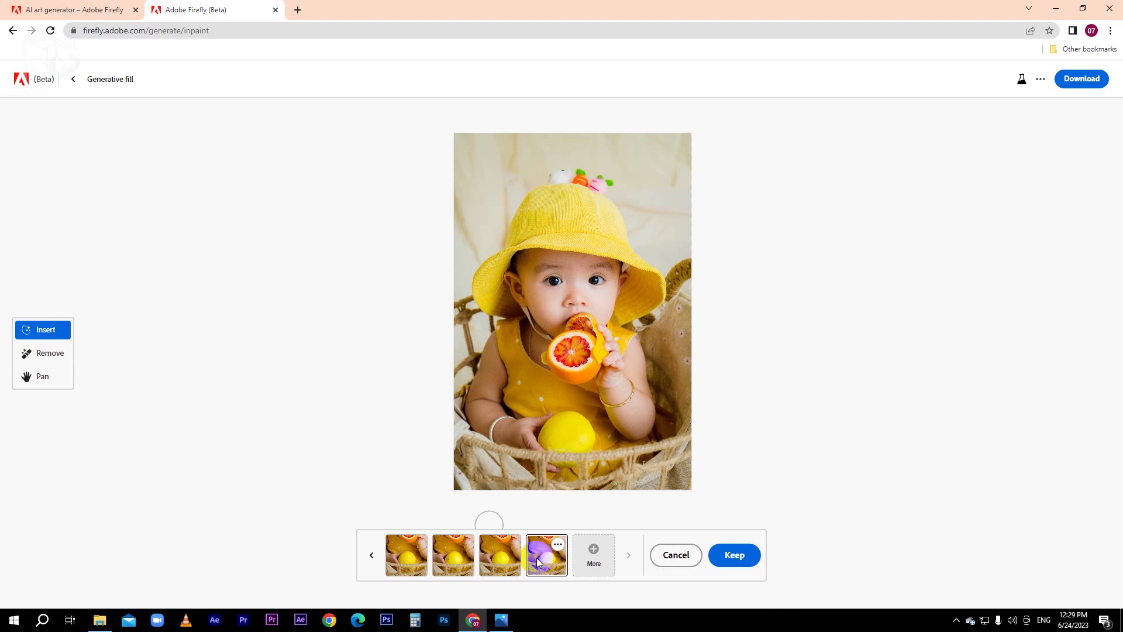
{"action": "left_click", "coordinate": [733, 560]}
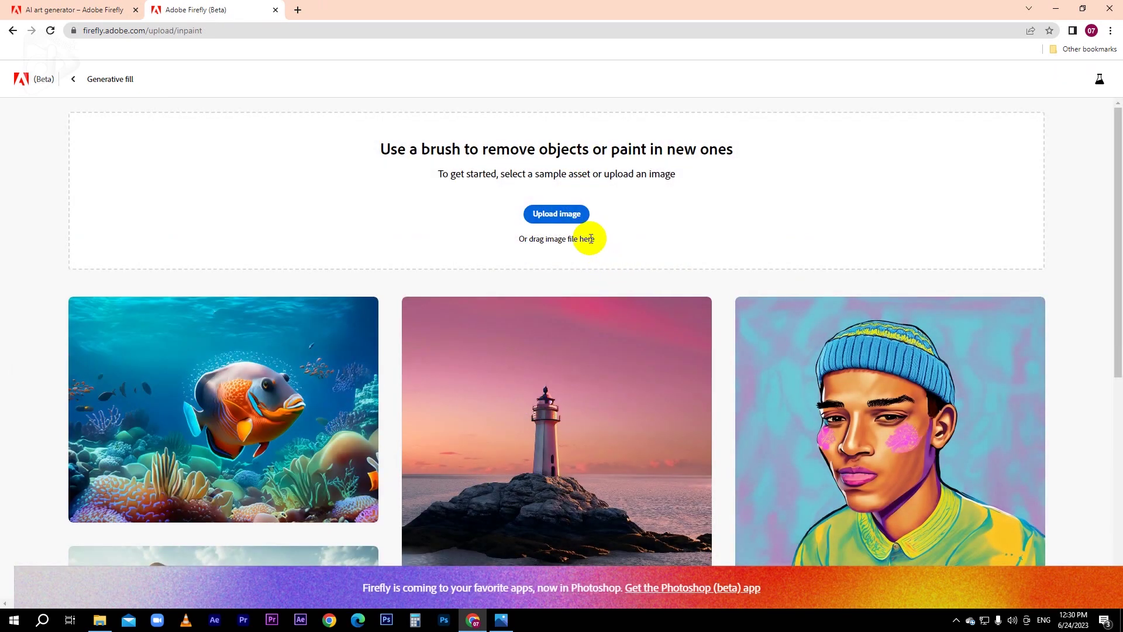
Upload Image 2, the foggy road photo with the van, from the Tutorial 147 folder for Generative fill
{"action": "left_click", "coordinate": [566, 217]}
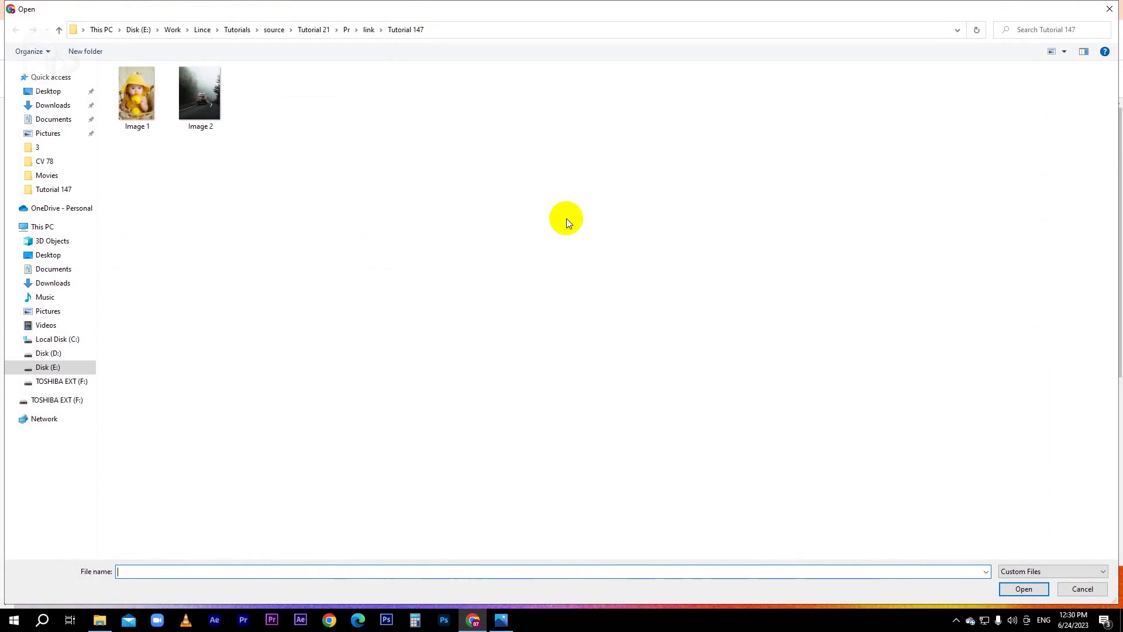
{"action": "left_click", "coordinate": [221, 85]}
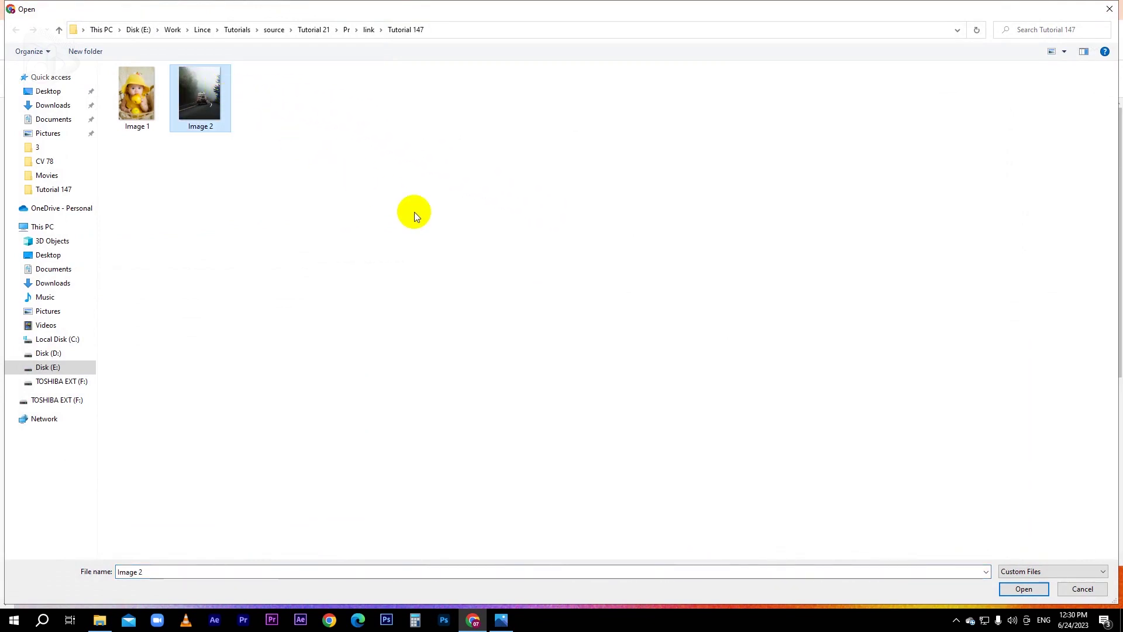
{"action": "left_click", "coordinate": [1008, 591]}
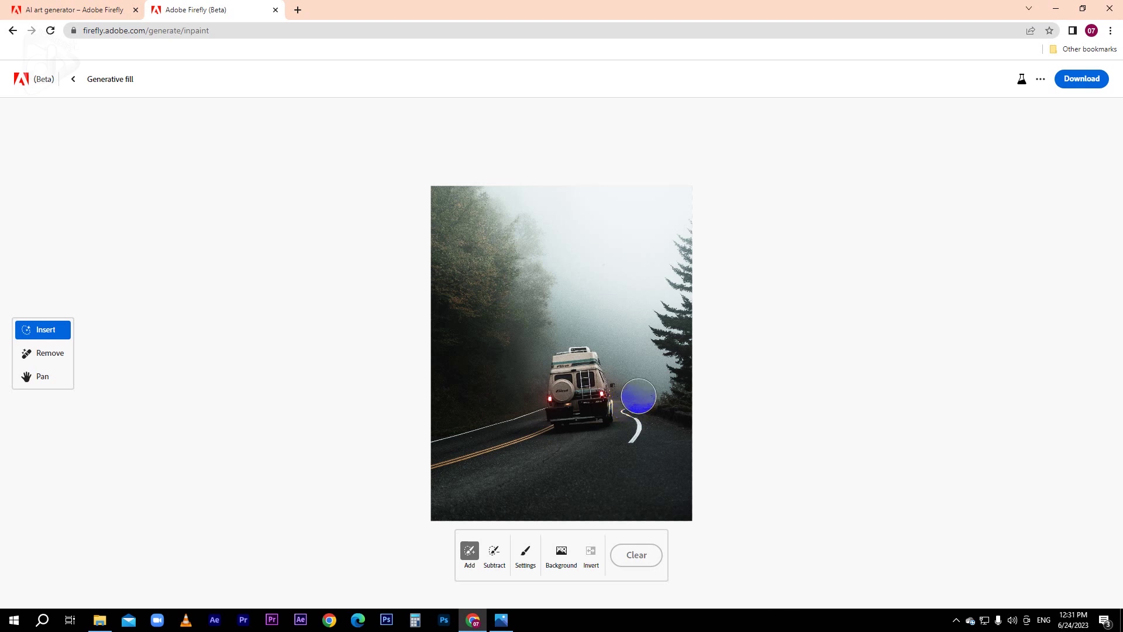
Mask a small oval area at the roadside between the van and the fir tree and generate a fill with the prompt "elephant"
{"action": "left_click_drag", "start_coordinate": [638, 396], "coordinate": [627, 382]}
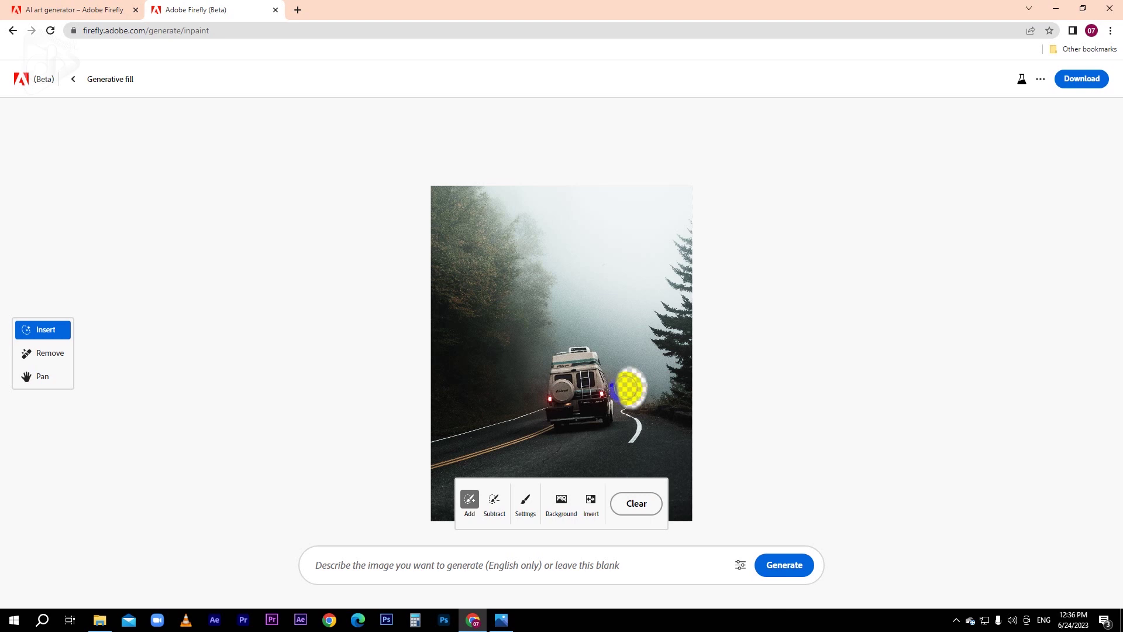
{"action": "left_click", "coordinate": [502, 566]}
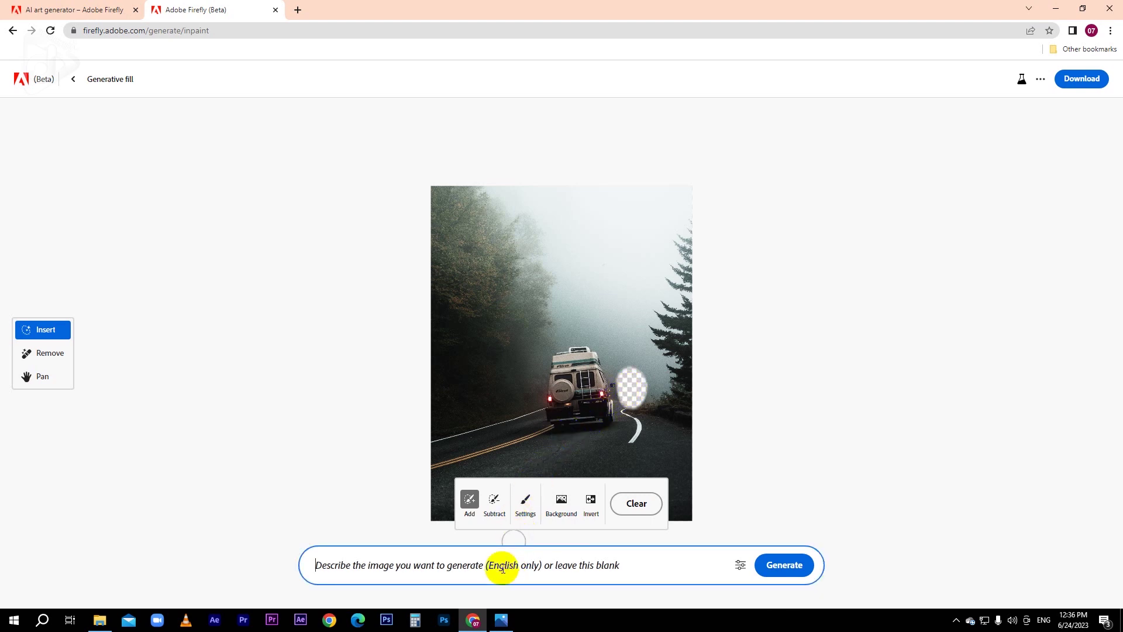
{"action": "type", "text": "elephant"}
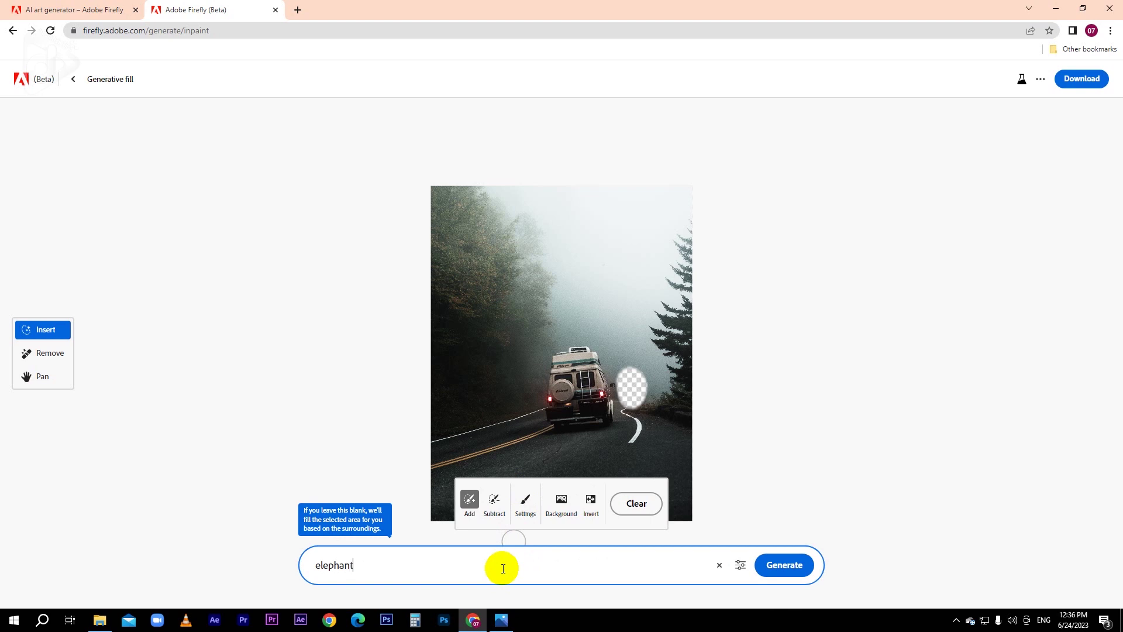
{"action": "left_click", "coordinate": [798, 570]}
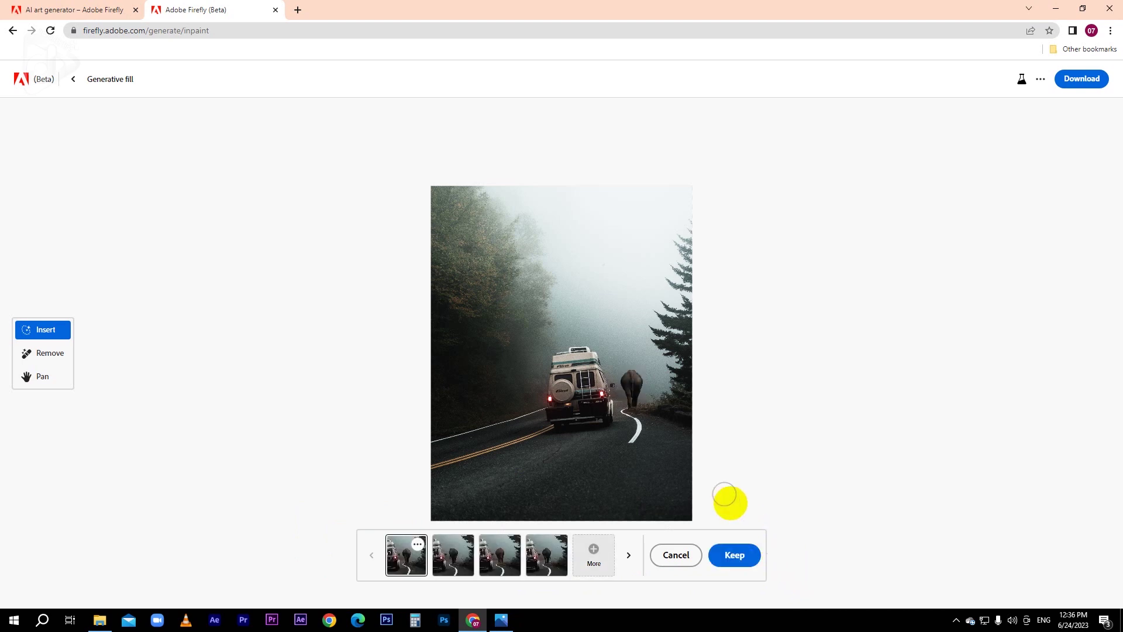
Select the third generated elephant variation beside the van and keep it in the photo
{"action": "left_click", "coordinate": [646, 402]}
{"action": "left_click_drag", "start_coordinate": [646, 401], "coordinate": [638, 422]}
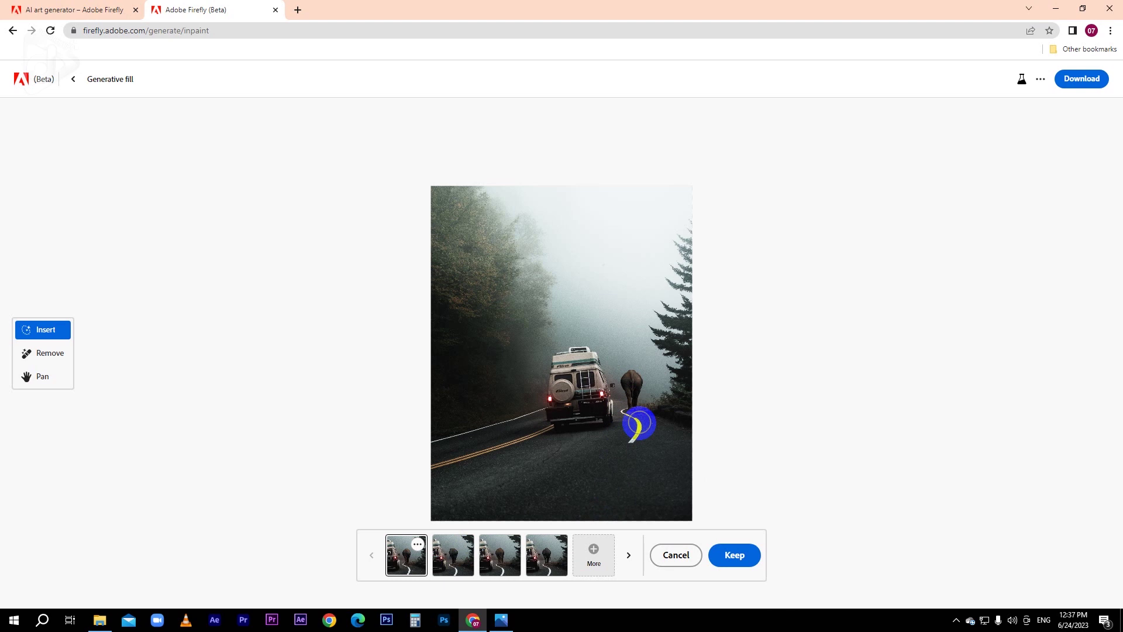
{"action": "left_click", "coordinate": [505, 561]}
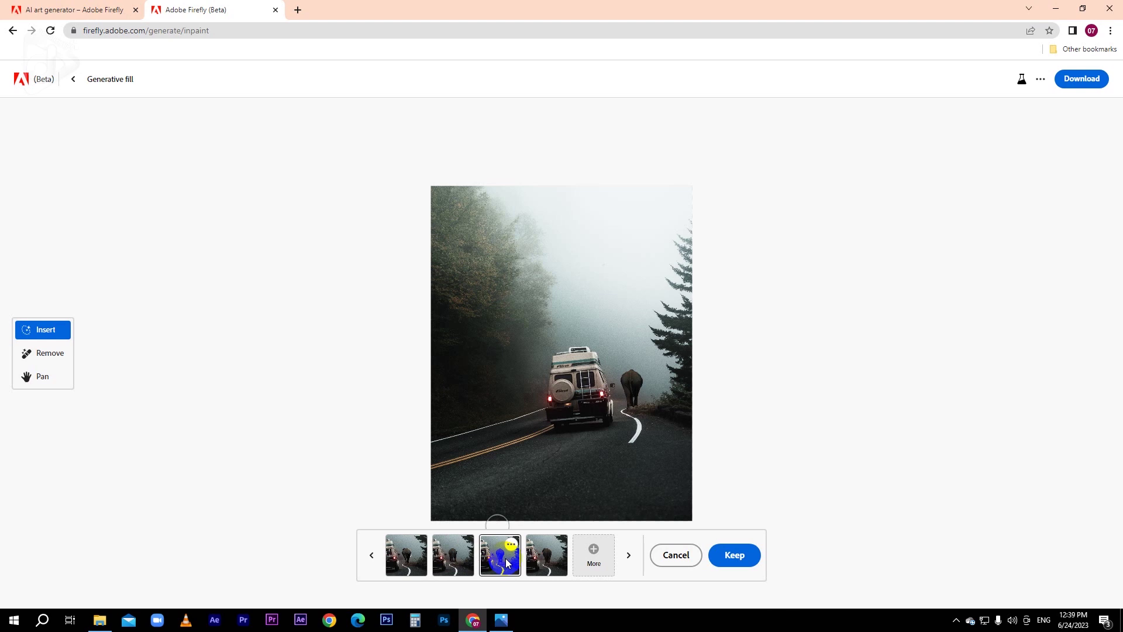
{"action": "left_click", "coordinate": [721, 554]}
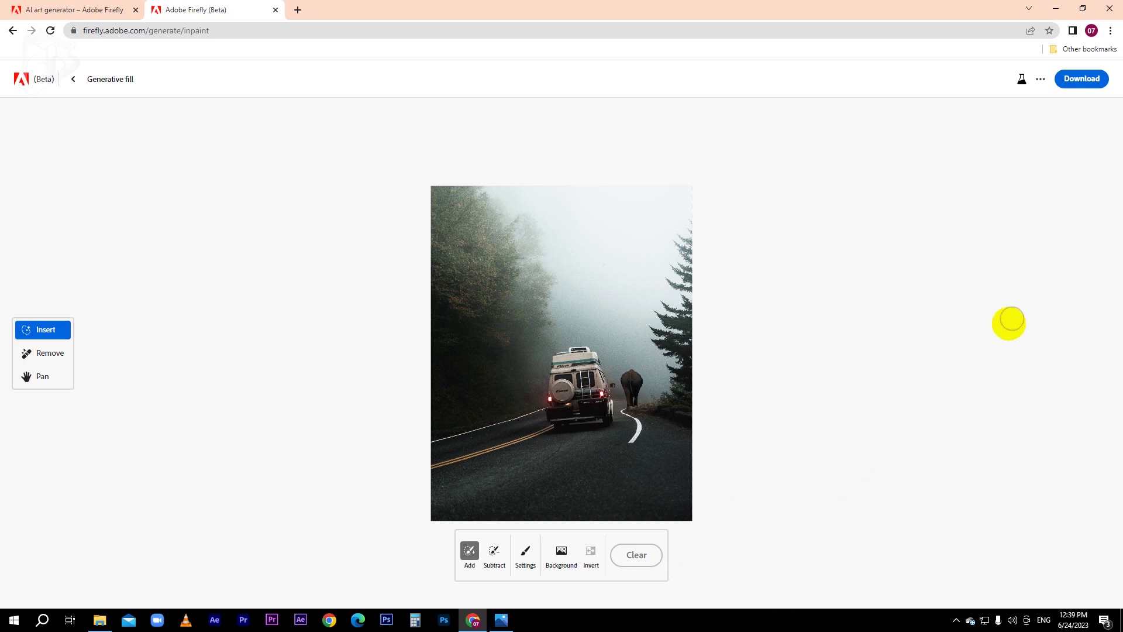
Download the edited road photo with Content Credentials included and open the downloaded PNG in Photoshop
{"action": "left_click", "coordinate": [1081, 82]}
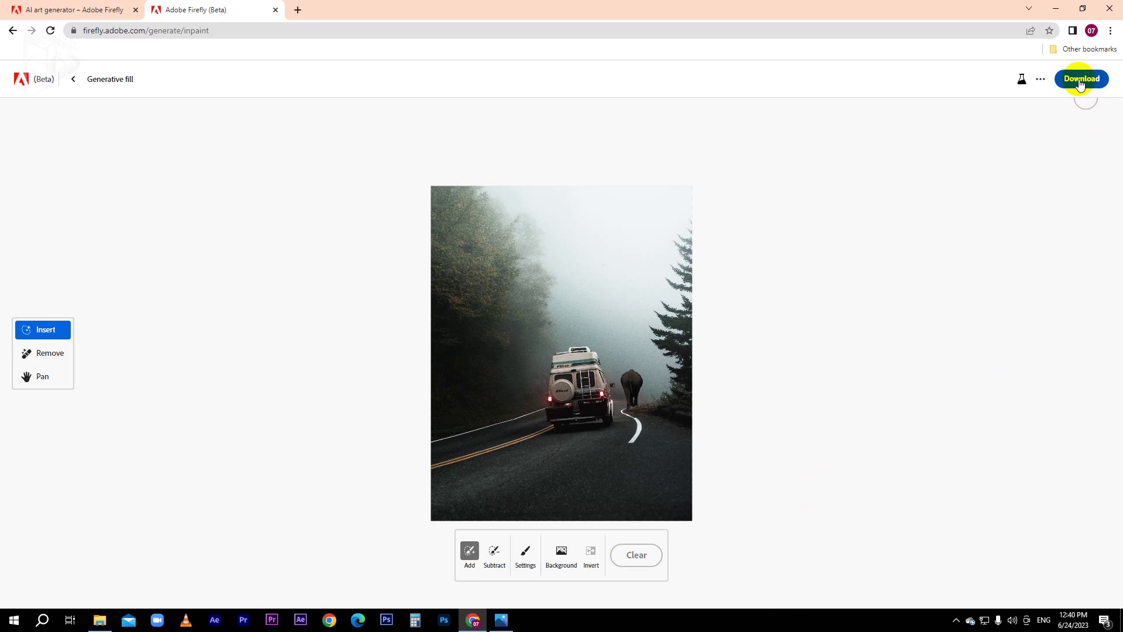
{"action": "left_click", "coordinate": [1079, 84]}
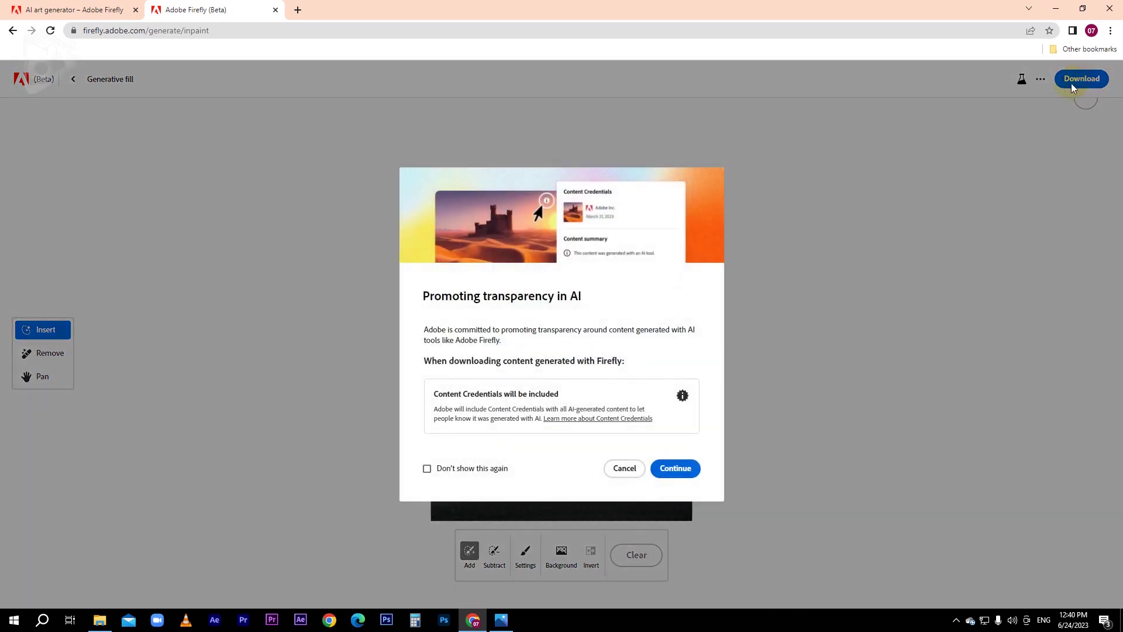
{"action": "left_click", "coordinate": [674, 469]}
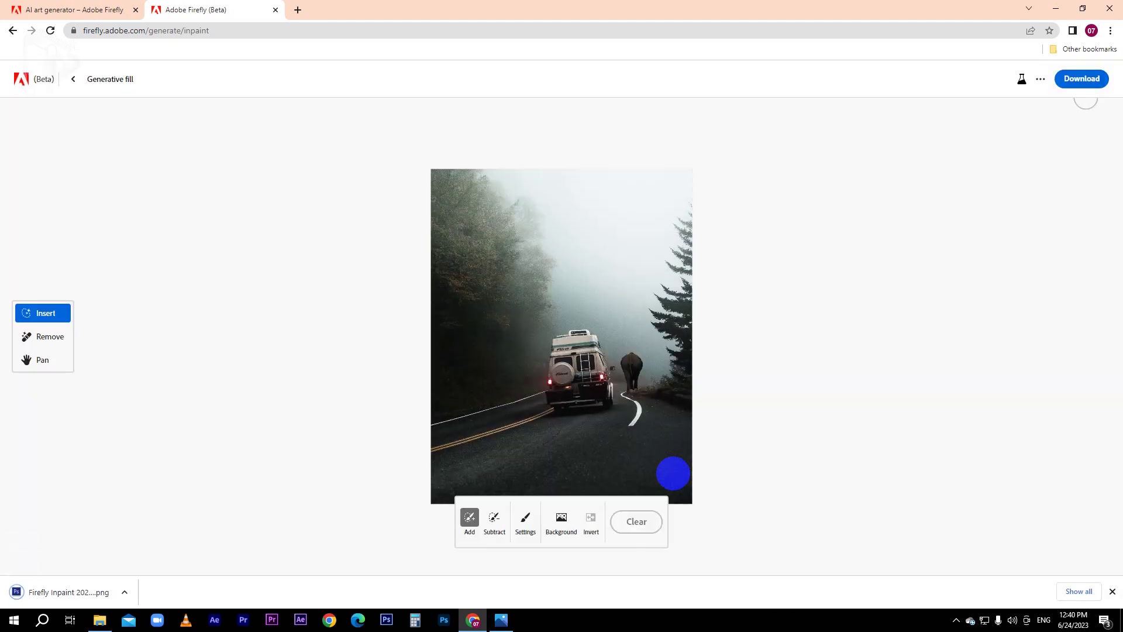
{"action": "left_click", "coordinate": [67, 588]}
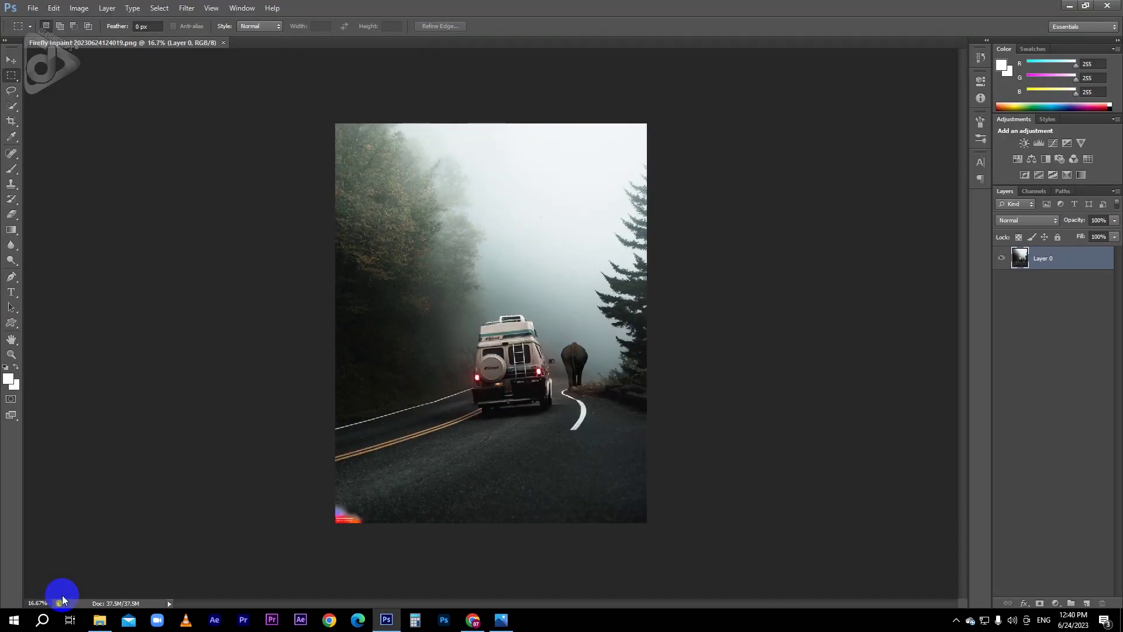